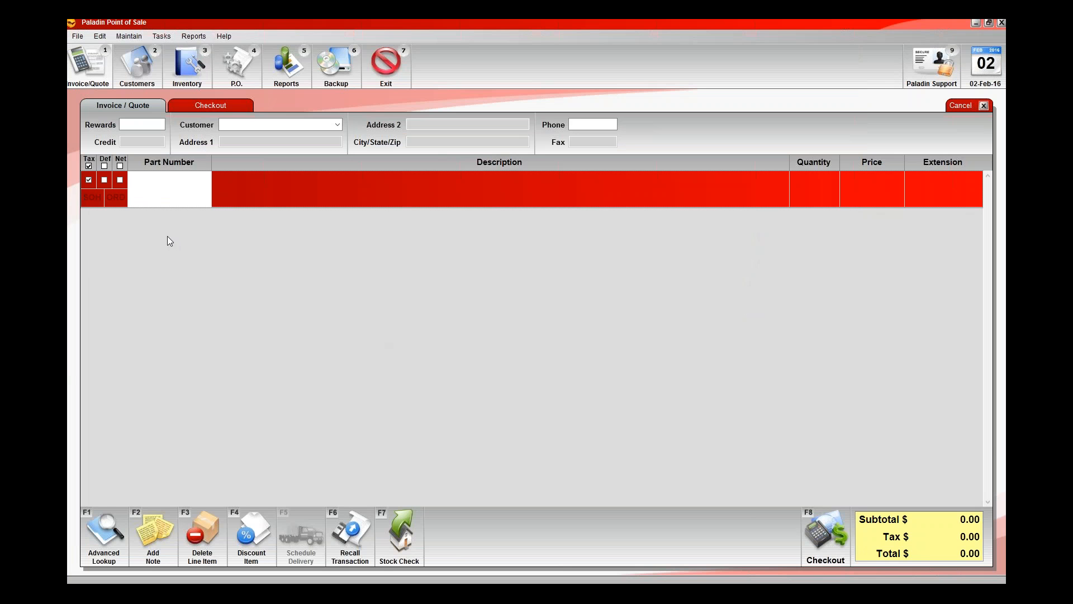
Recall the BLOW-PKG kit (FALL SALE BUNDLE) into the invoice and put the transaction away again.
{"action": "left_click", "coordinate": [352, 518]}
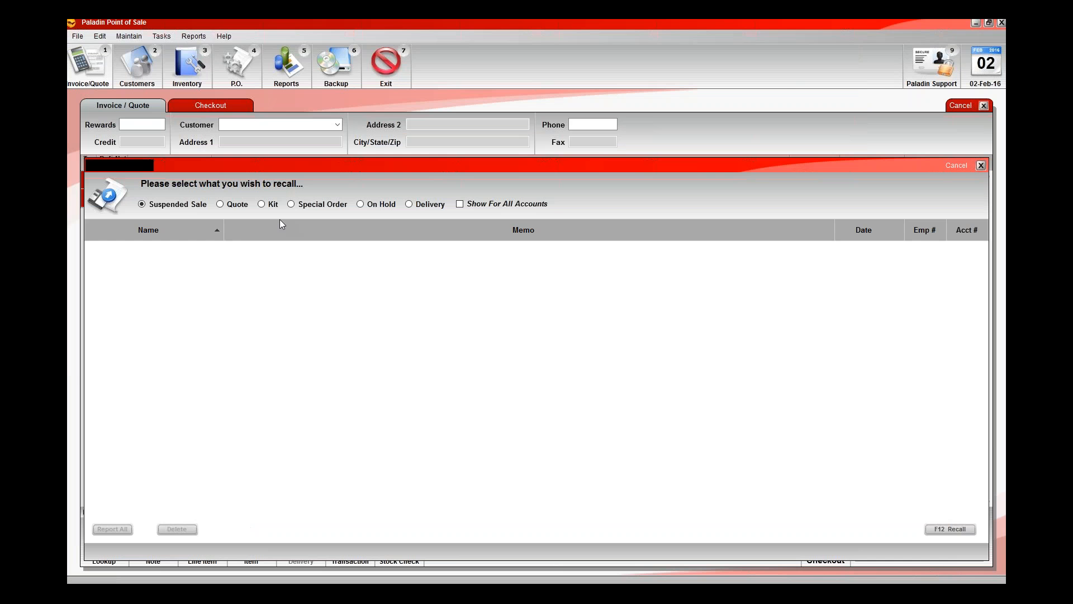
{"action": "left_click", "coordinate": [267, 206]}
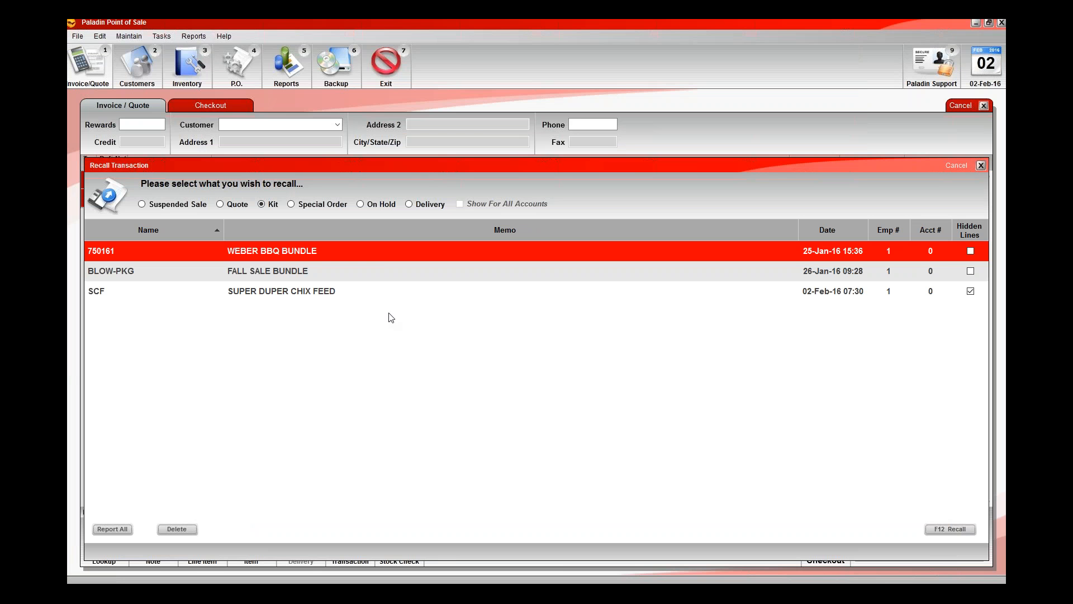
{"action": "left_click", "coordinate": [330, 277]}
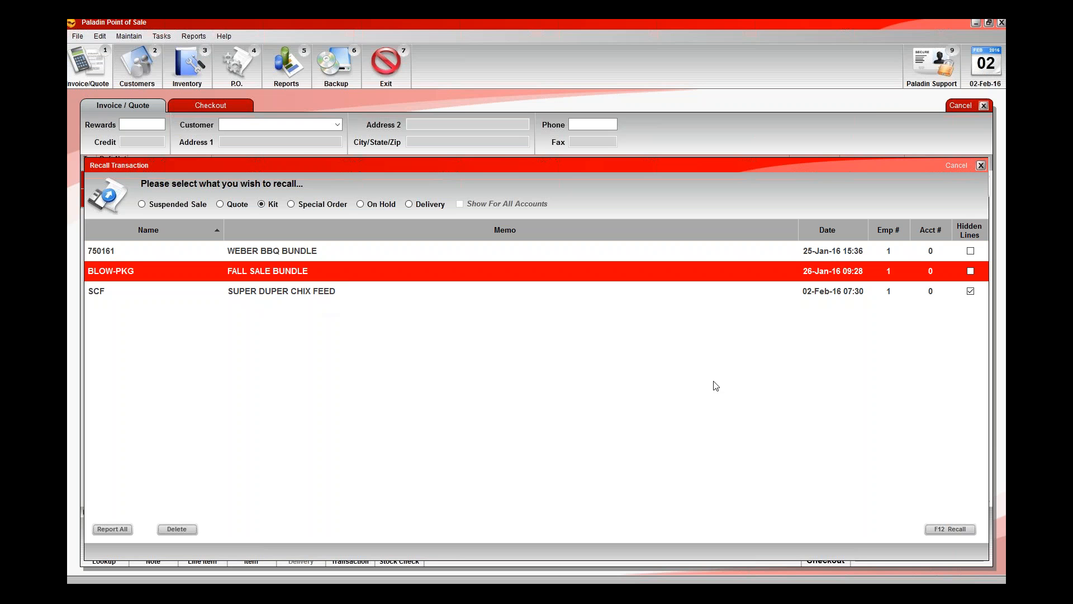
{"action": "key", "text": "F12"}
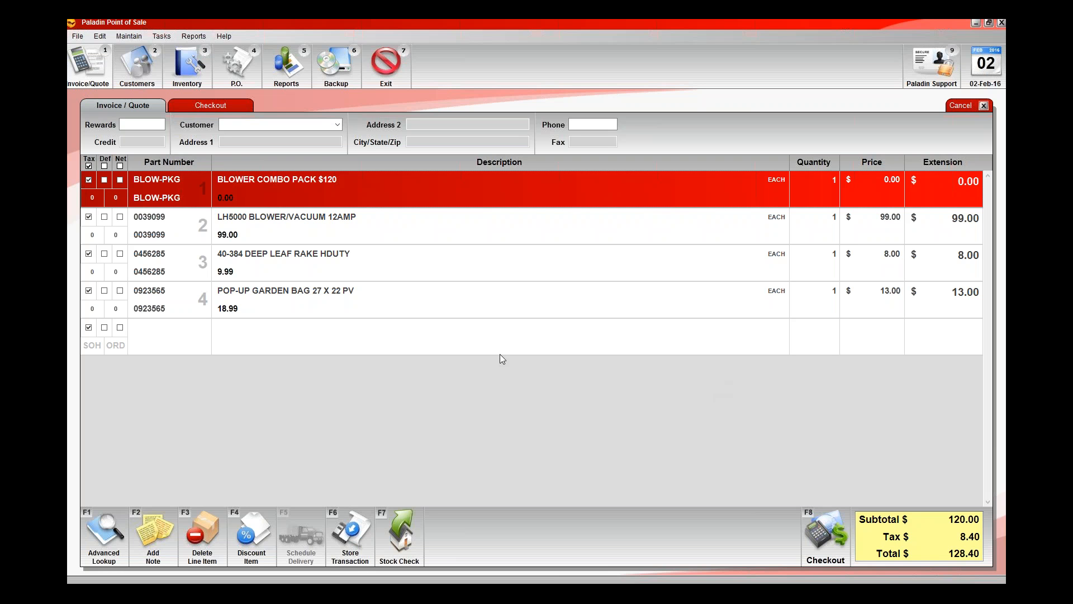
{"action": "key", "text": "F6"}
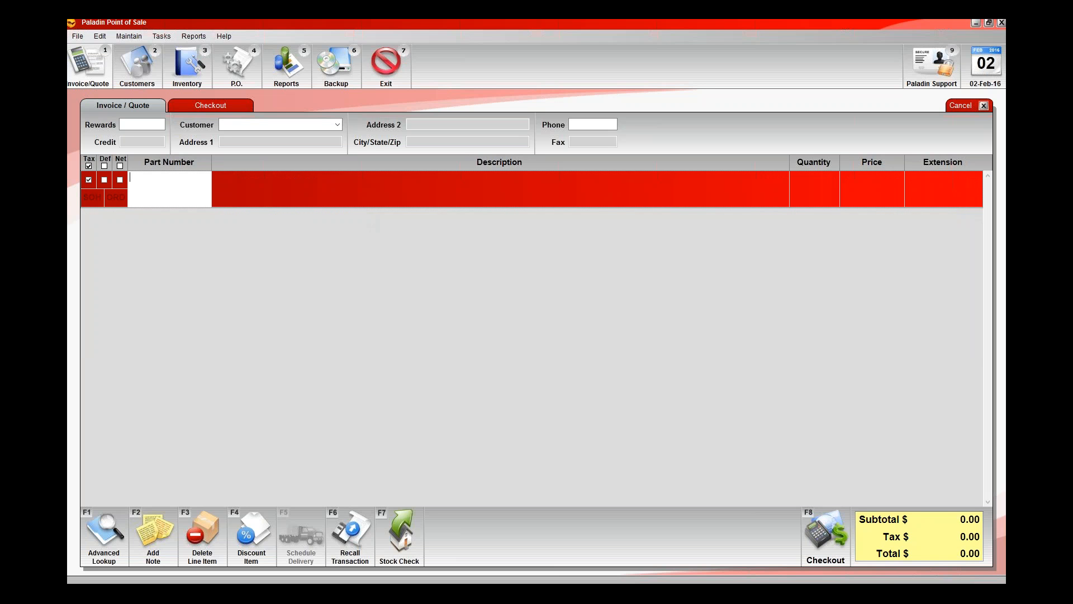
Add the kit to the empty invoice by its part number, blow-pkg.
{"action": "type", "text": "blow-pkg"}
{"action": "key", "text": "Return"}
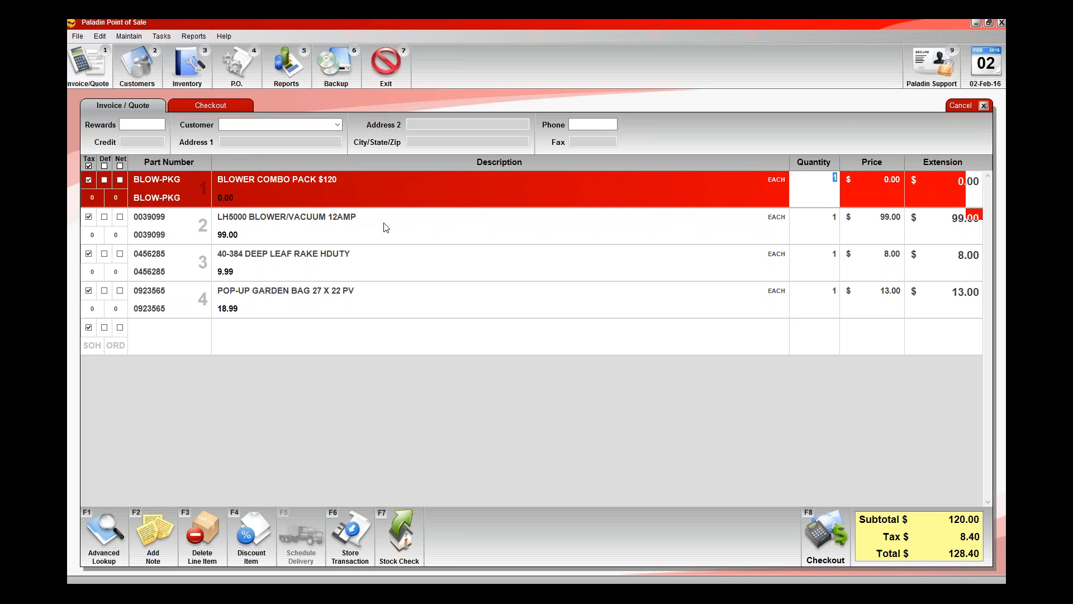
Go through the kit's blower/vacuum, leaf rake and garden bag lines down to the blank line.
{"action": "left_click", "coordinate": [384, 223]}
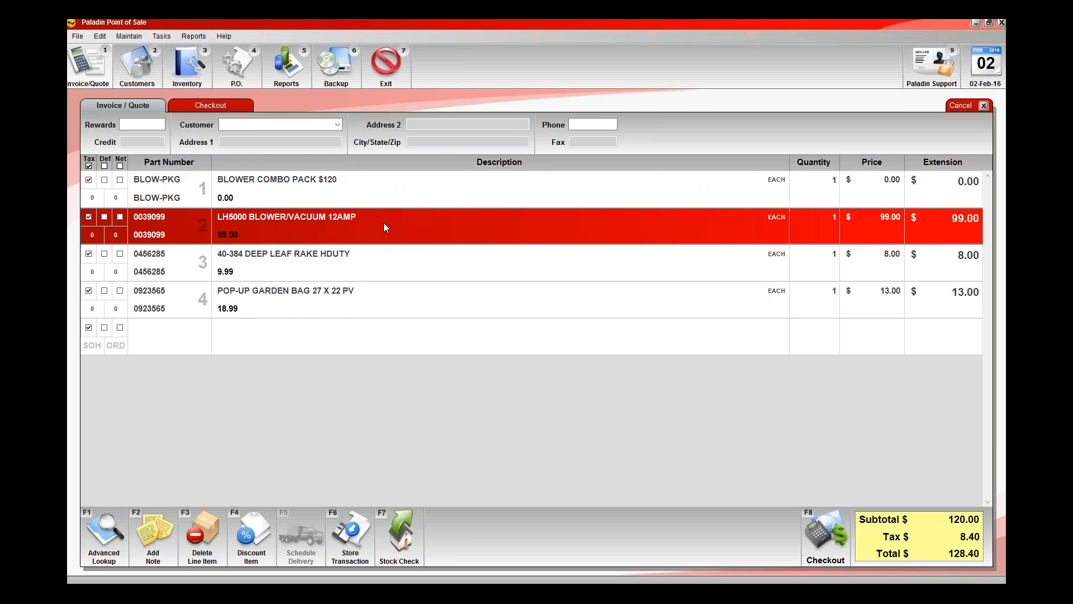
{"action": "left_click", "coordinate": [416, 273]}
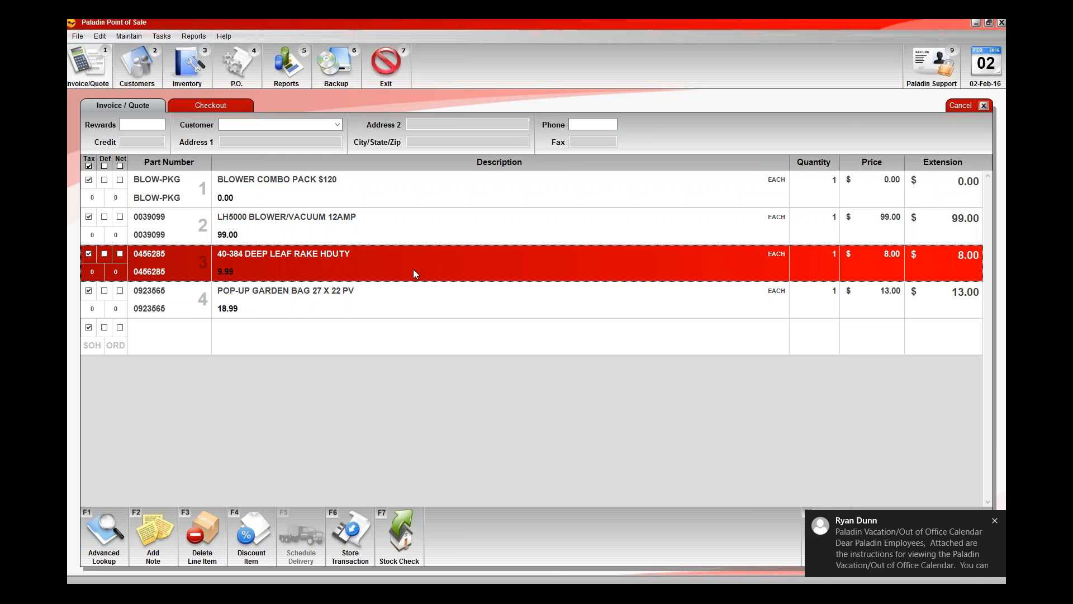
{"action": "left_click", "coordinate": [418, 311]}
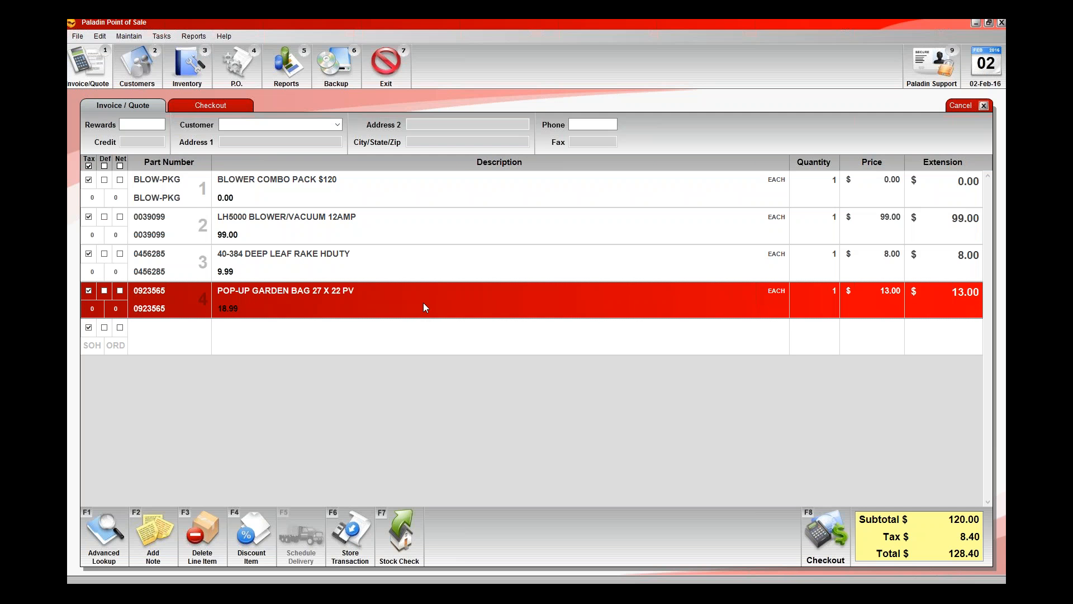
{"action": "left_click", "coordinate": [430, 337]}
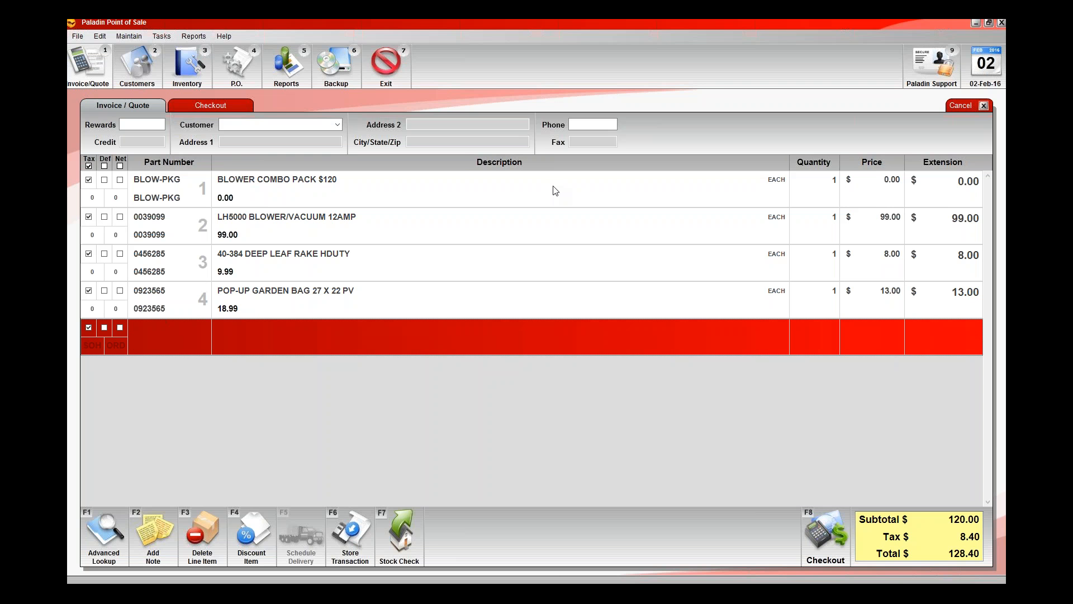
Check out the blower combo sale with a cash payment and create its receipt as a PDF.
{"action": "left_click", "coordinate": [826, 537]}
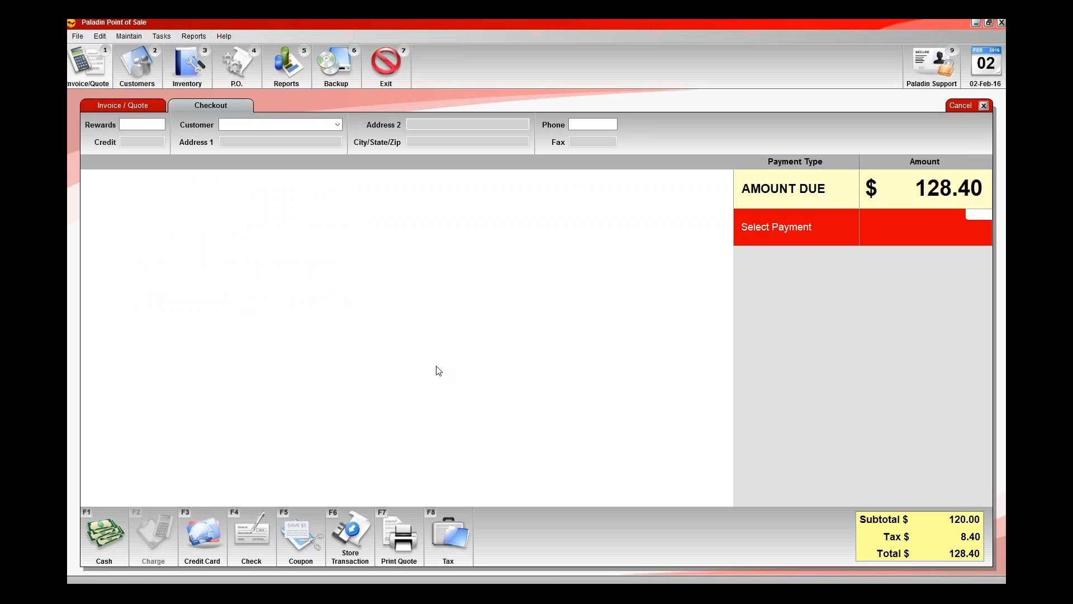
{"action": "key", "text": "F1"}
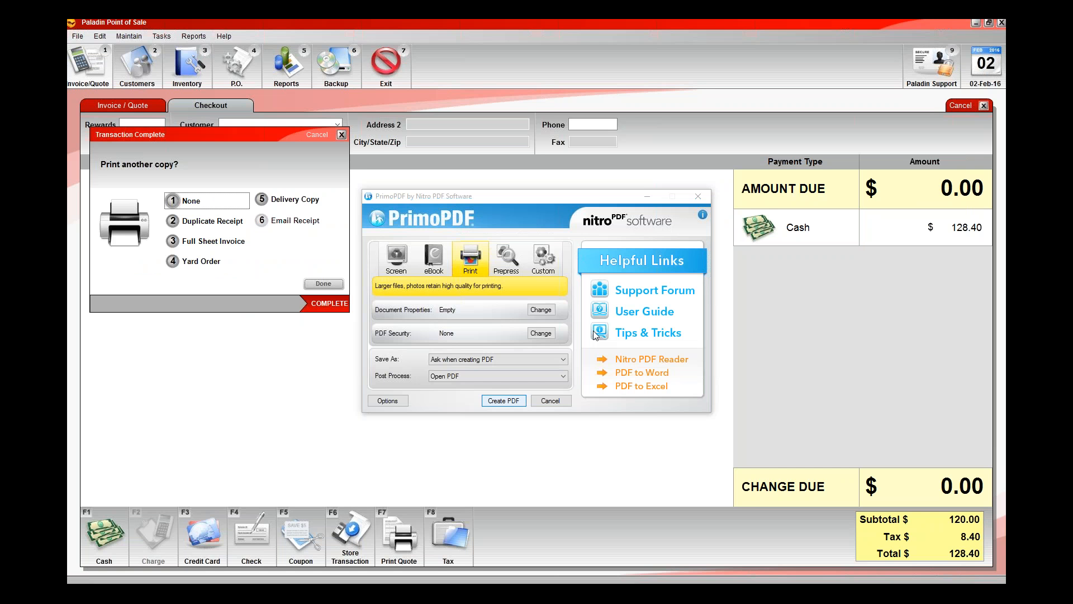
{"action": "key", "text": "Return"}
{"action": "key", "text": "Return"}
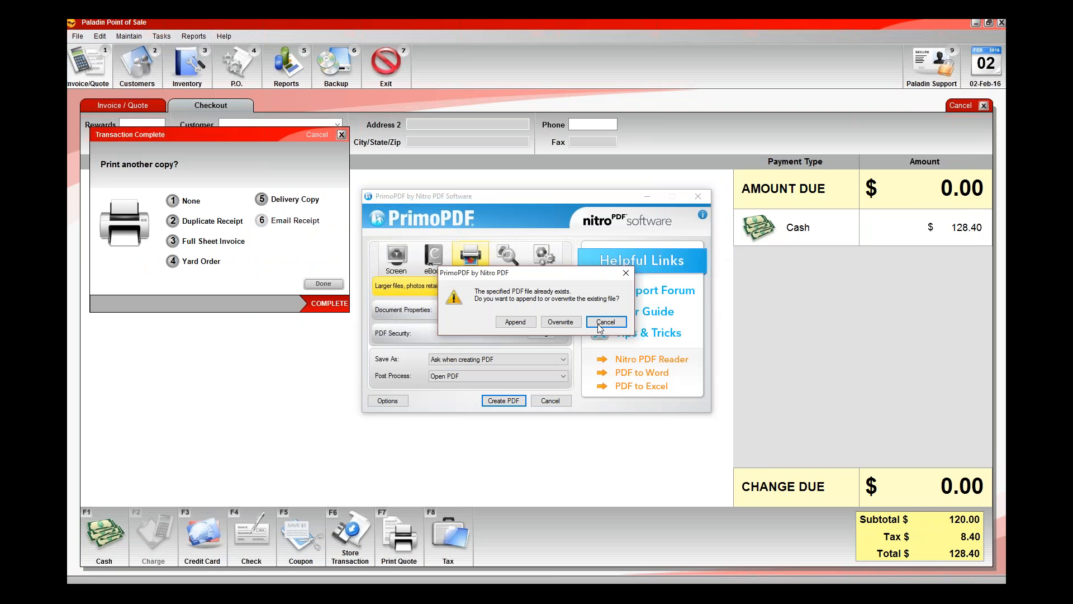
{"action": "left_click", "coordinate": [604, 322]}
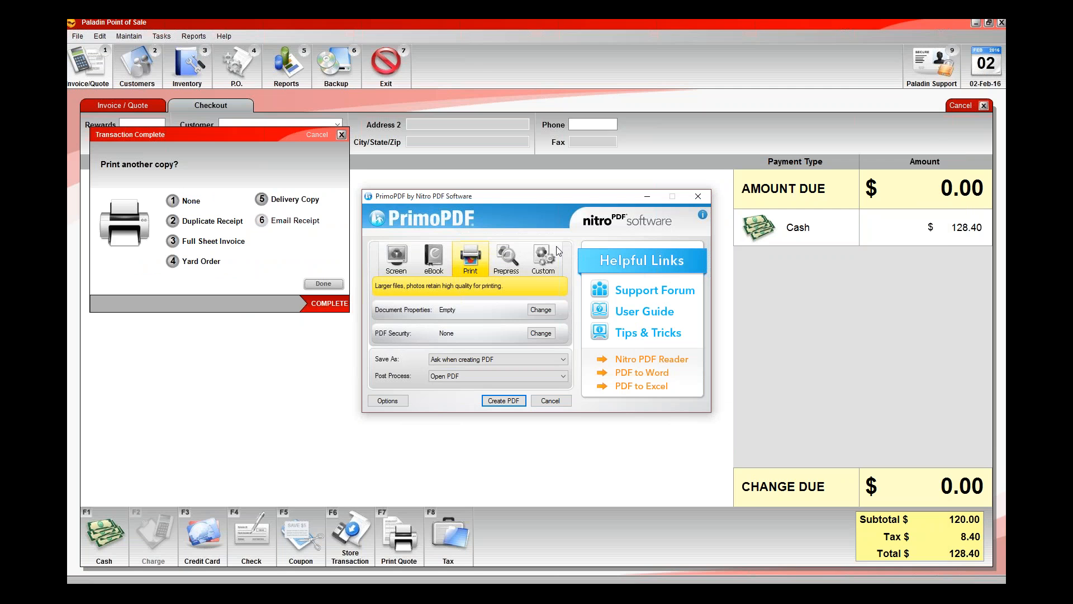
Review the item lines, prices and totals on the blower combo receipt, and close the PDF.
{"action": "scroll", "coordinate": [454, 302], "scroll_direction": "down", "scroll_amount": 2}
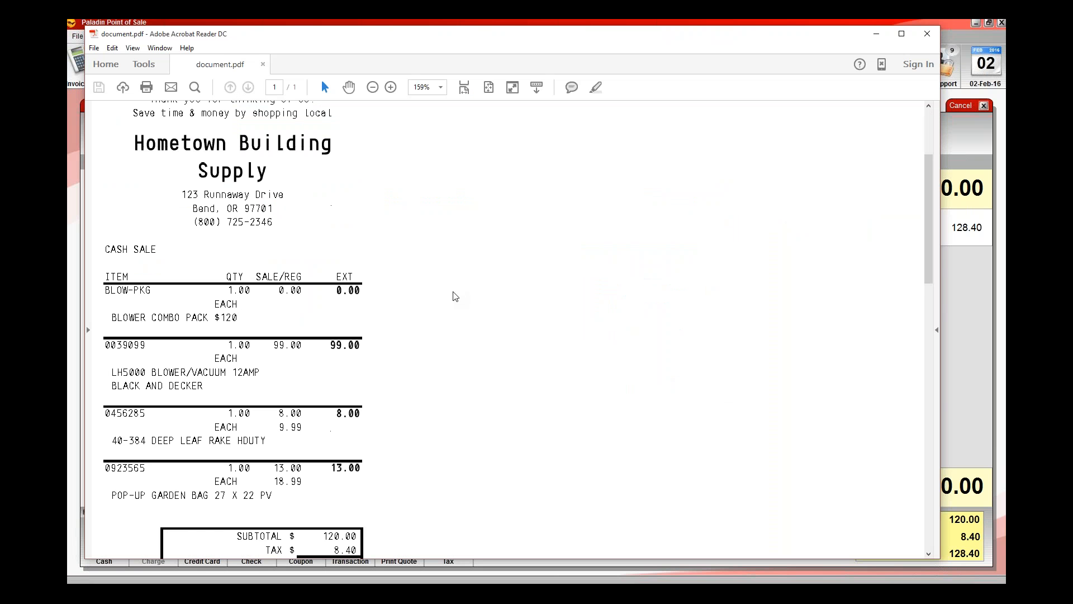
{"action": "scroll", "coordinate": [454, 296], "scroll_direction": "down", "scroll_amount": 1}
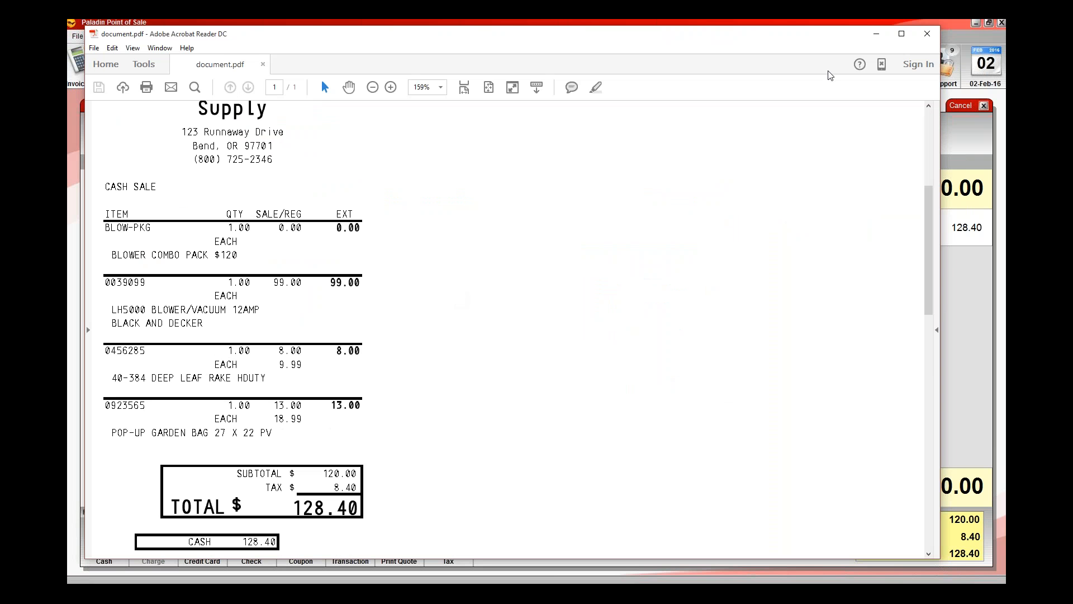
{"action": "left_click", "coordinate": [927, 33]}
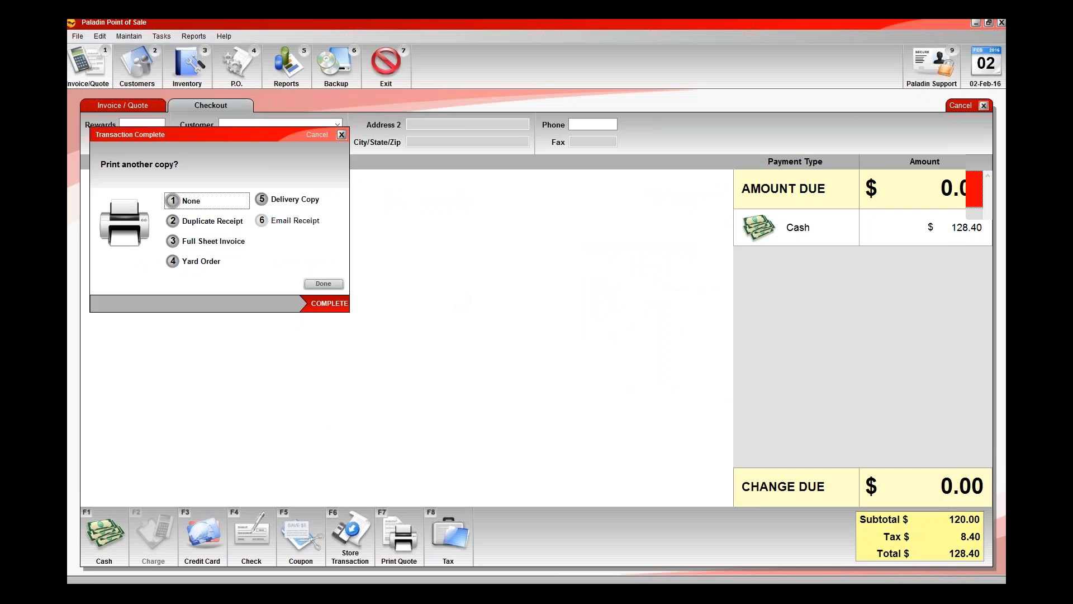
Finish the completed transaction and recall kit 750161 (WEBER BBQ BUNDLE) into a new invoice.
{"action": "key", "text": "F6"}
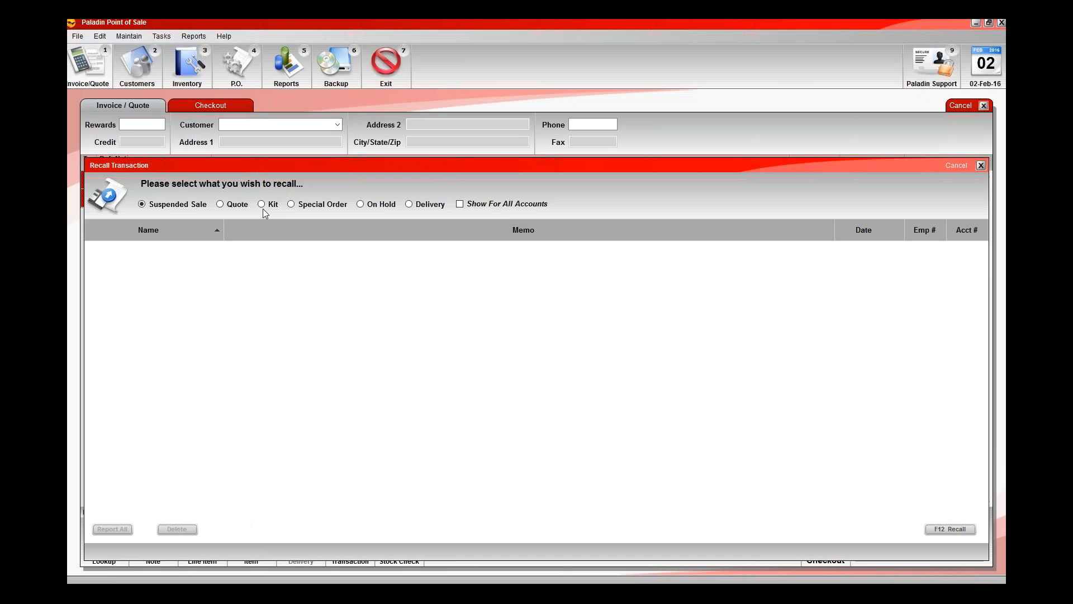
{"action": "left_click", "coordinate": [262, 206]}
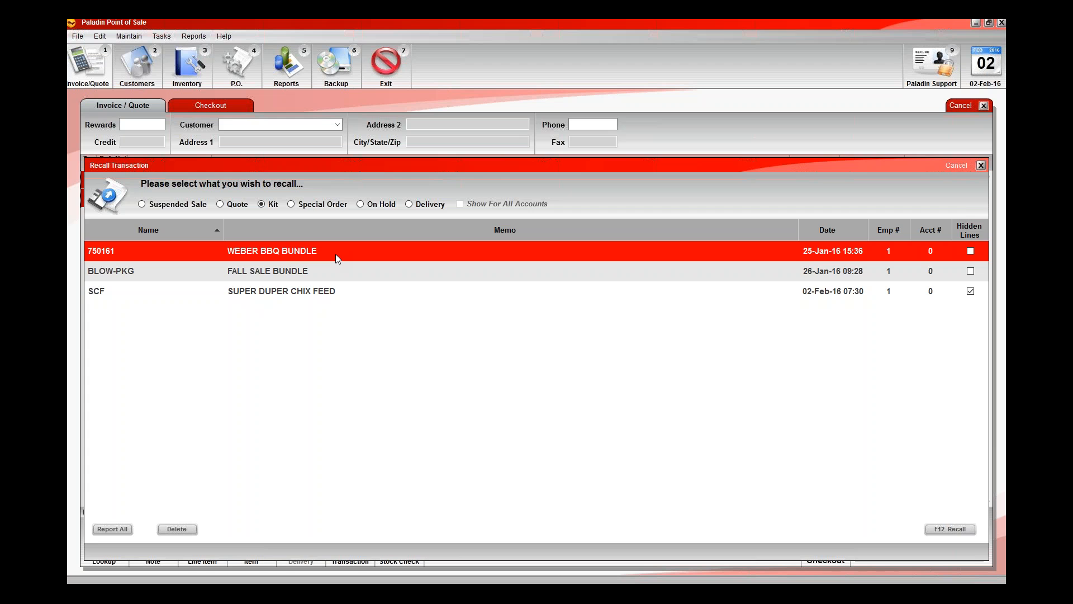
{"action": "double_click", "coordinate": [338, 258]}
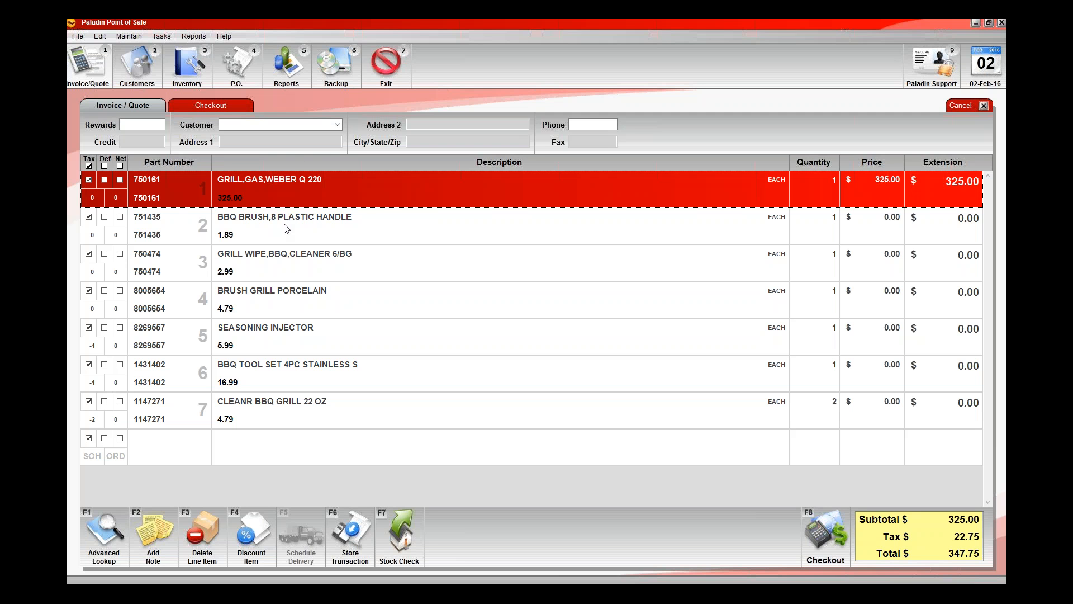
Examine the grill, BBQ brush and grill wipe lines of the kit, including the brush's price.
{"action": "key", "text": "Down"}
{"action": "key", "text": "Down"}
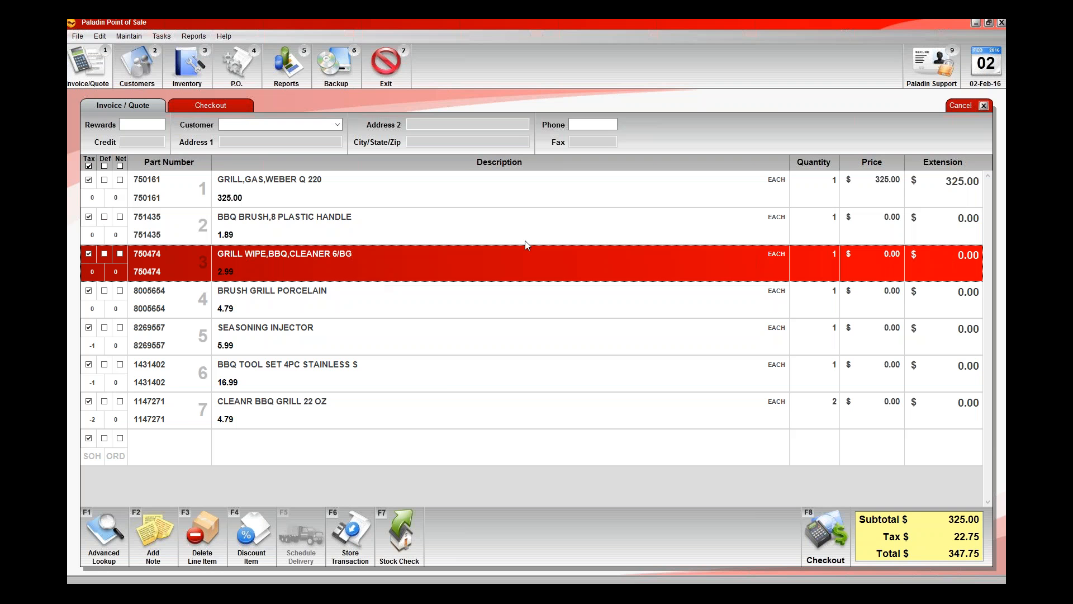
{"action": "left_click", "coordinate": [519, 193]}
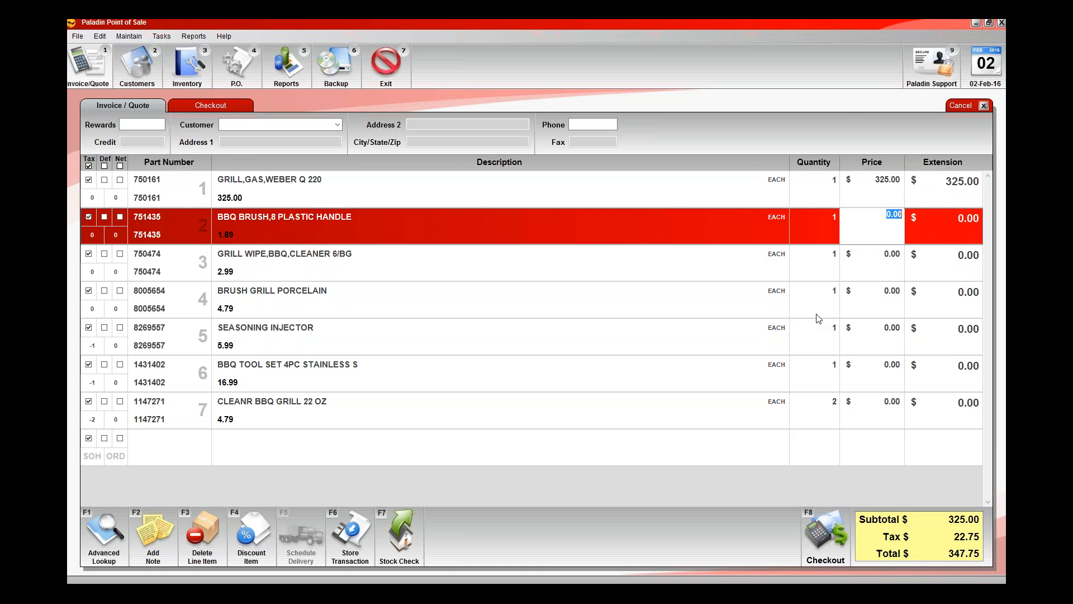
{"action": "left_click", "coordinate": [734, 266]}
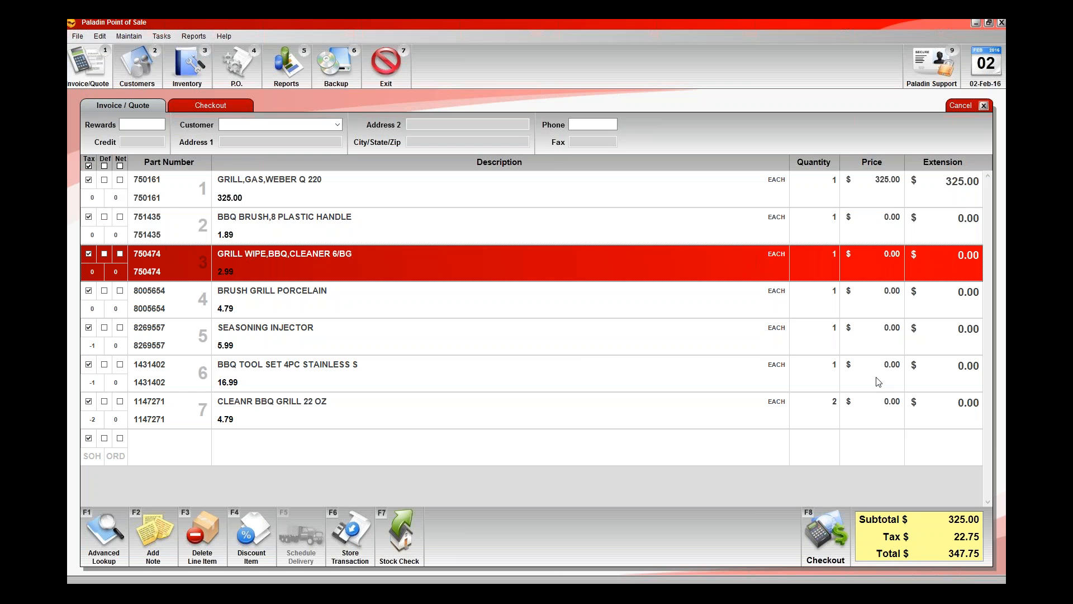
Set the price of the CLEANR BBQ GRILL 22 OZ line to 0.
{"action": "left_click", "coordinate": [878, 398]}
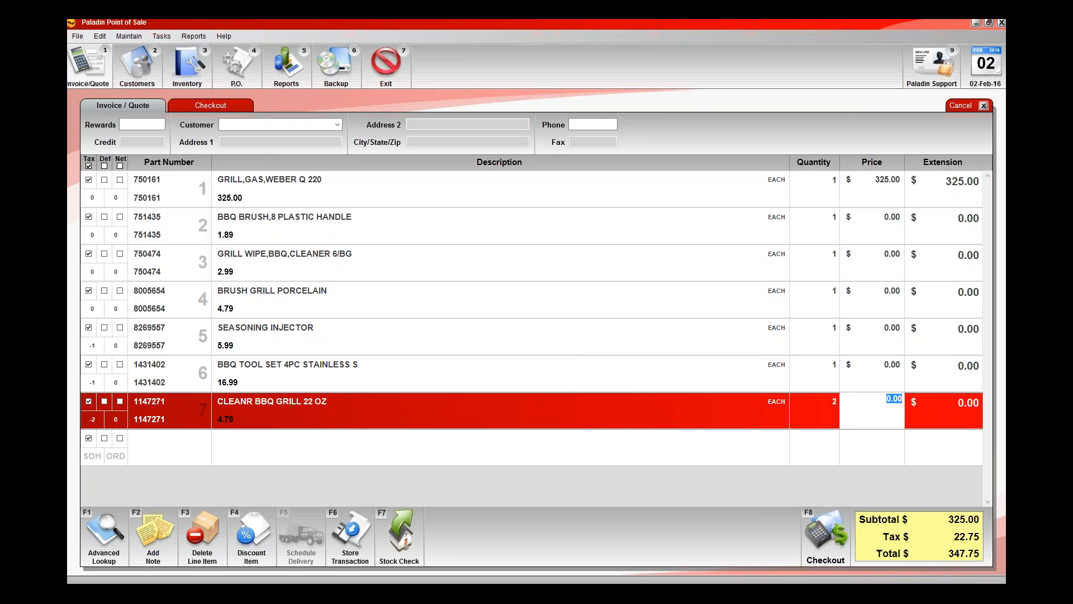
{"action": "type", "text": "0"}
{"action": "key", "text": "Return"}
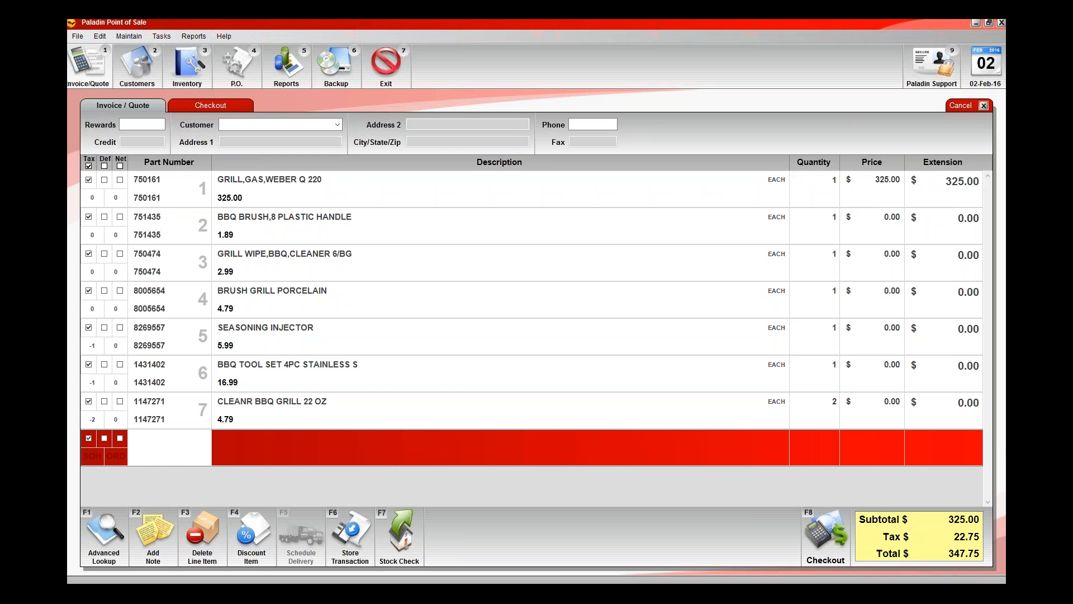
{"action": "key", "text": "Up"}
{"action": "key", "text": "Up"}
{"action": "key", "text": "Up"}
{"action": "key", "text": "Up"}
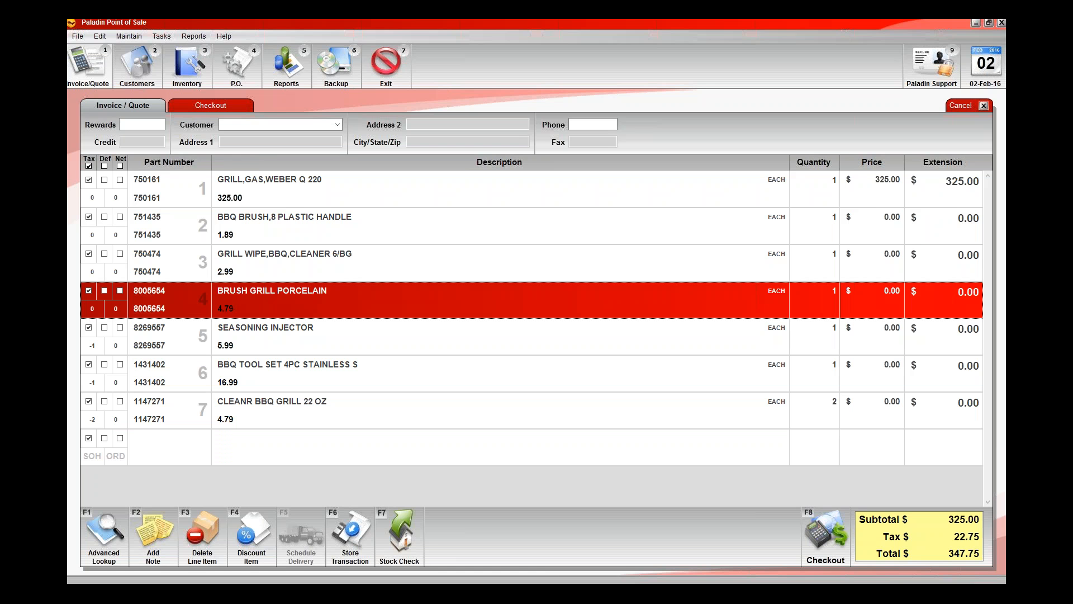
{"action": "key", "text": "F2"}
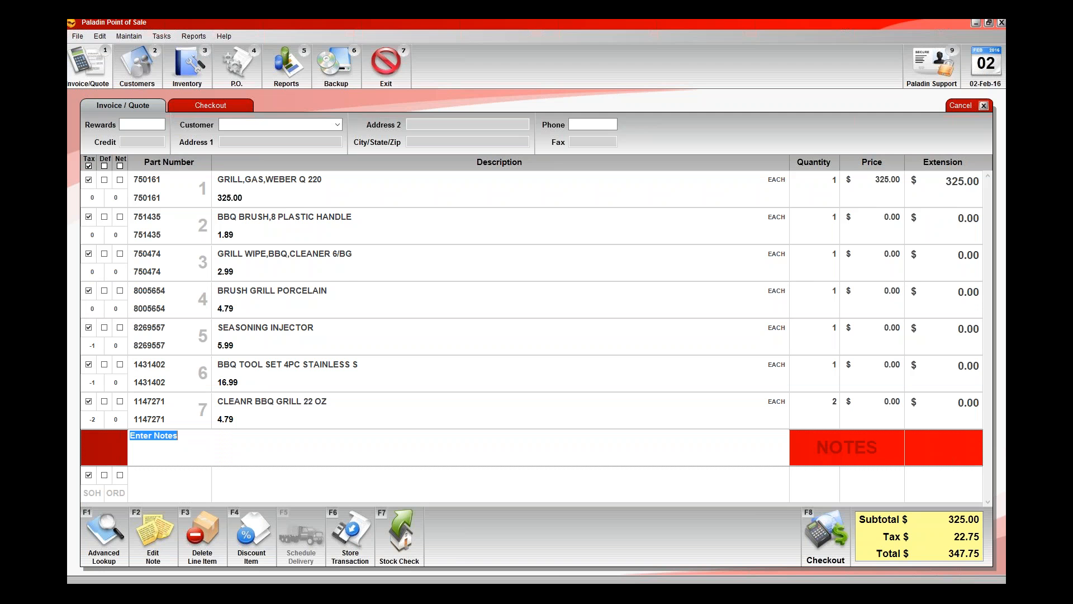
{"action": "key", "text": "Escape"}
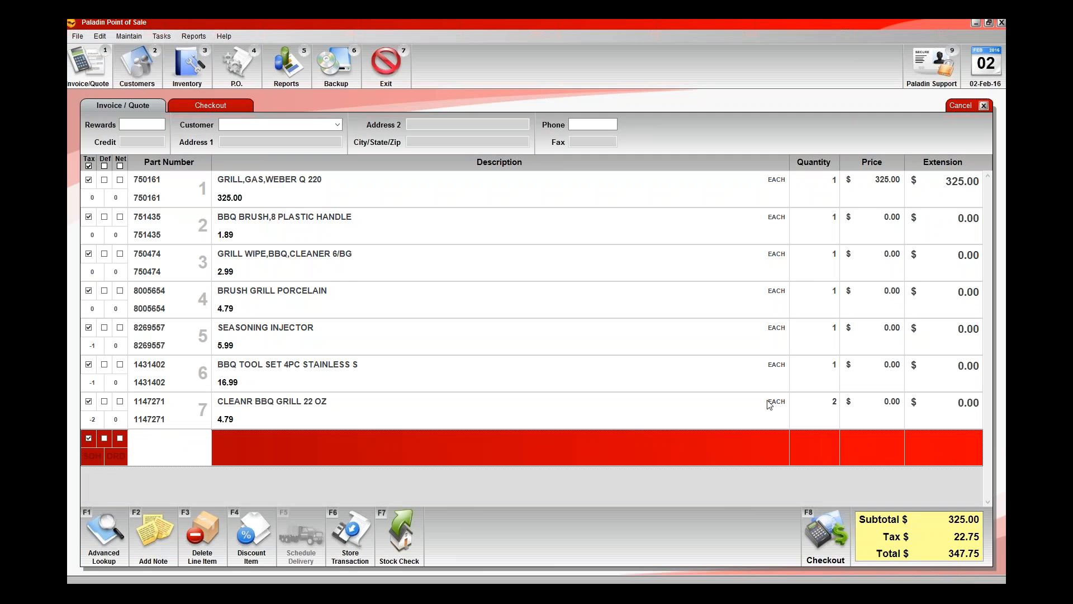
Check out the Weber BBQ bundle with a cash payment and create its receipt as a PDF.
{"action": "left_click", "coordinate": [830, 528]}
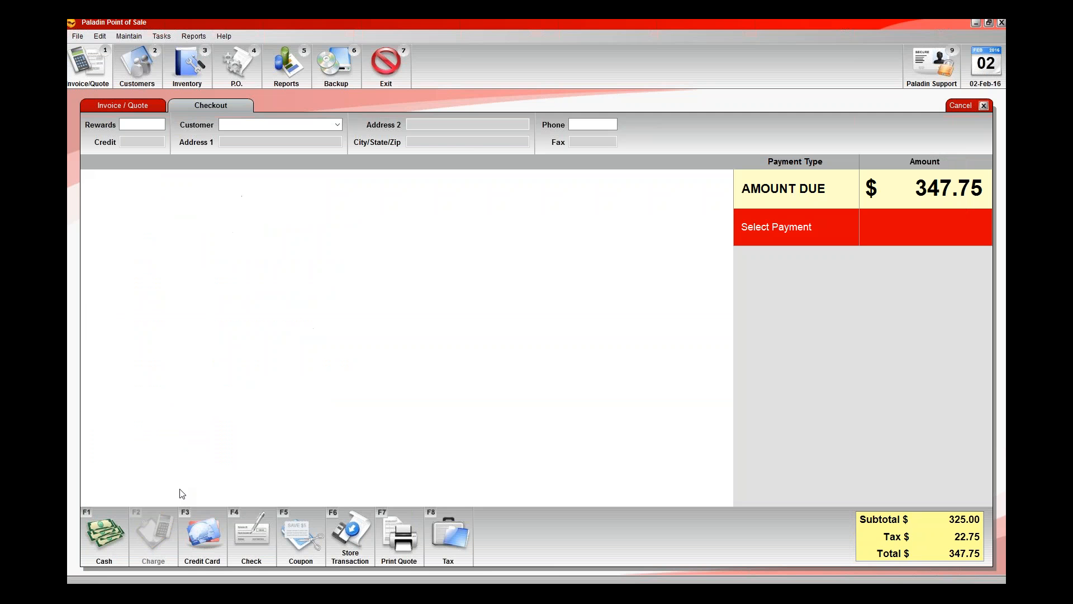
{"action": "key", "text": "F1"}
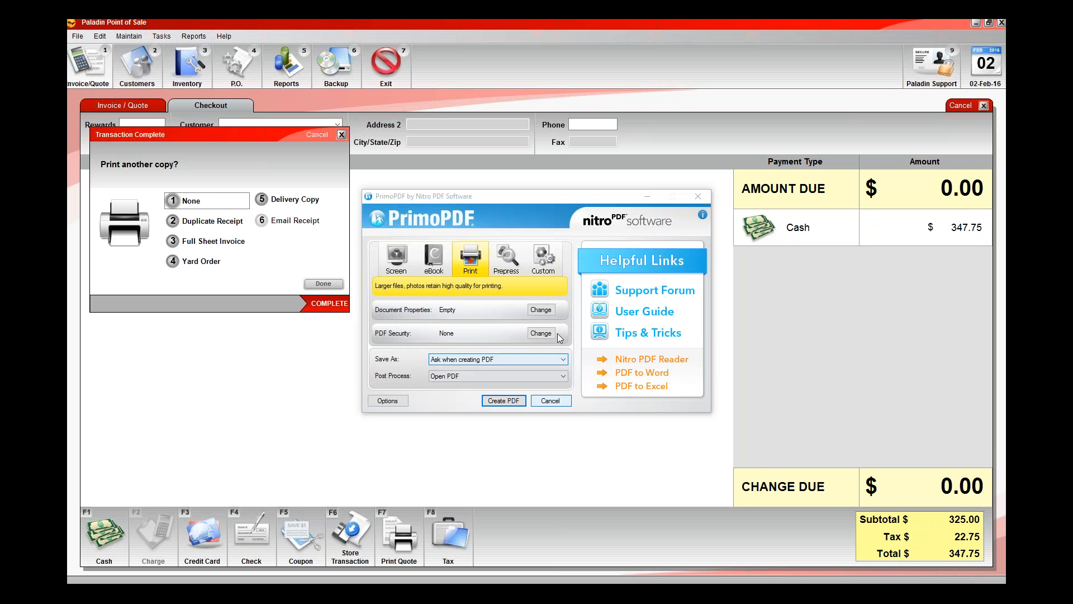
{"action": "left_click", "coordinate": [505, 401]}
{"action": "left_click", "coordinate": [648, 454]}
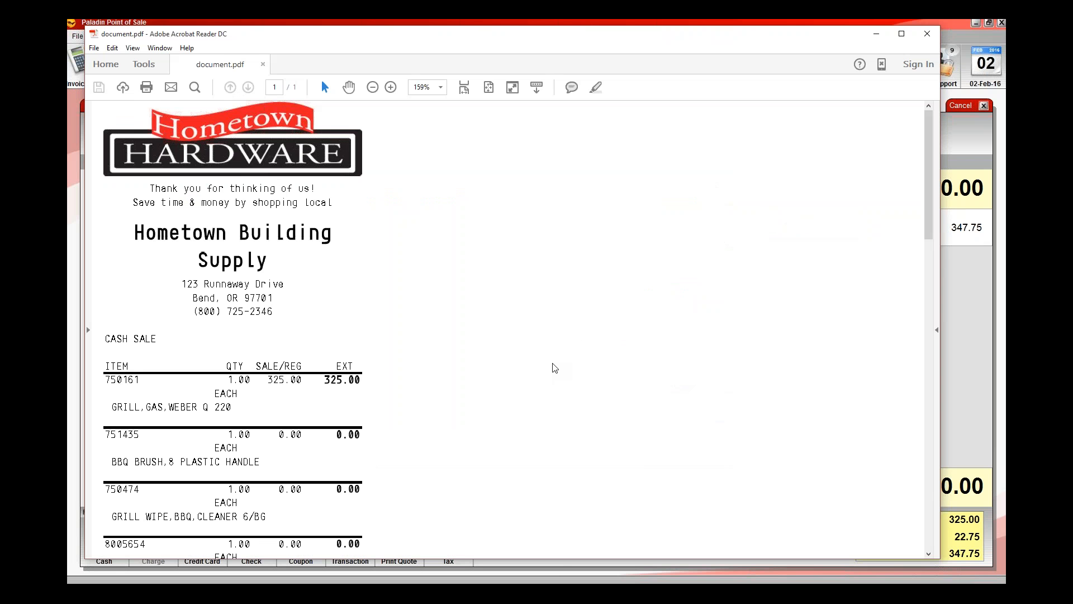
Review the Weber bundle's item lines on the receipt, marking the BBQ BRUSH,8 PLASTIC HANDLE description, and close the PDF.
{"action": "scroll", "coordinate": [555, 368], "scroll_direction": "down", "scroll_amount": 3}
{"action": "scroll", "coordinate": [555, 365], "scroll_direction": "down", "scroll_amount": 3}
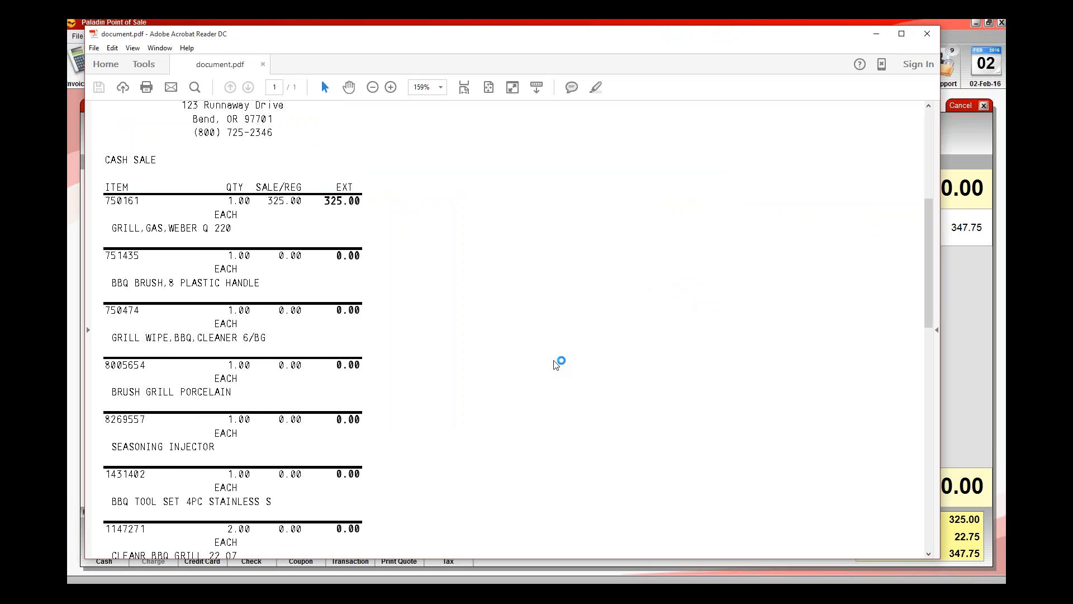
{"action": "scroll", "coordinate": [557, 364], "scroll_direction": "down", "scroll_amount": 1}
{"action": "scroll", "coordinate": [556, 365], "scroll_direction": "down", "scroll_amount": 1}
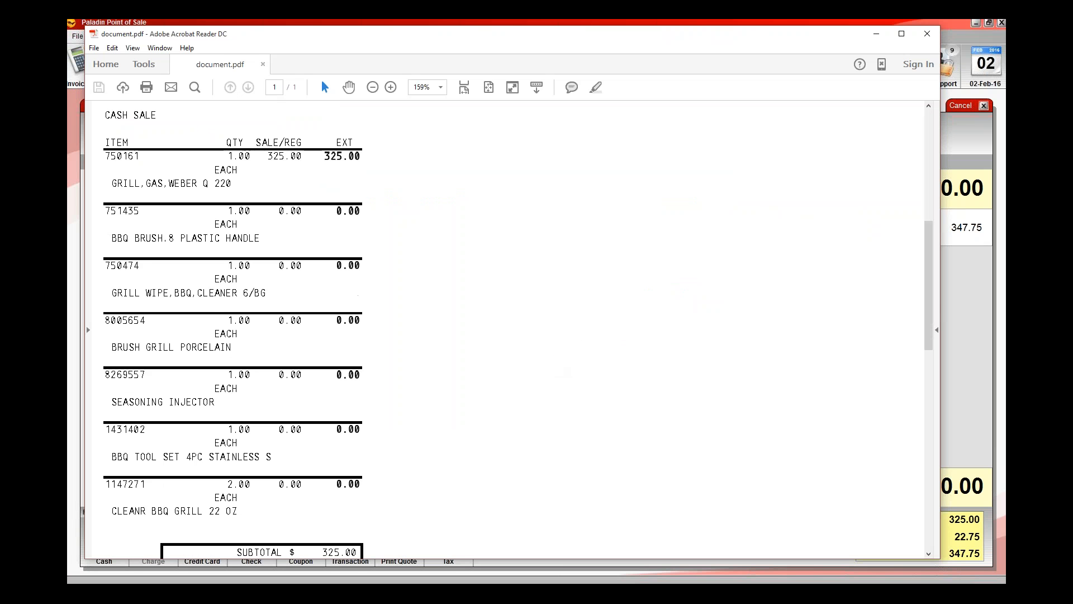
{"action": "scroll", "coordinate": [683, 172], "scroll_direction": "up", "scroll_amount": 1}
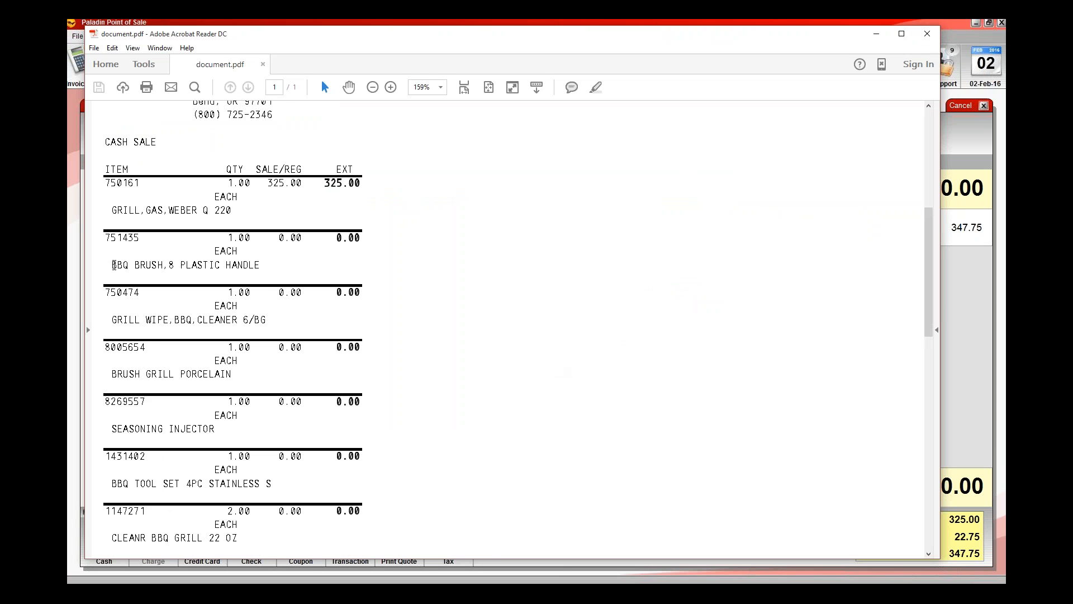
{"action": "left_click_drag", "start_coordinate": [112, 265], "coordinate": [261, 265]}
{"action": "left_click", "coordinate": [260, 265]}
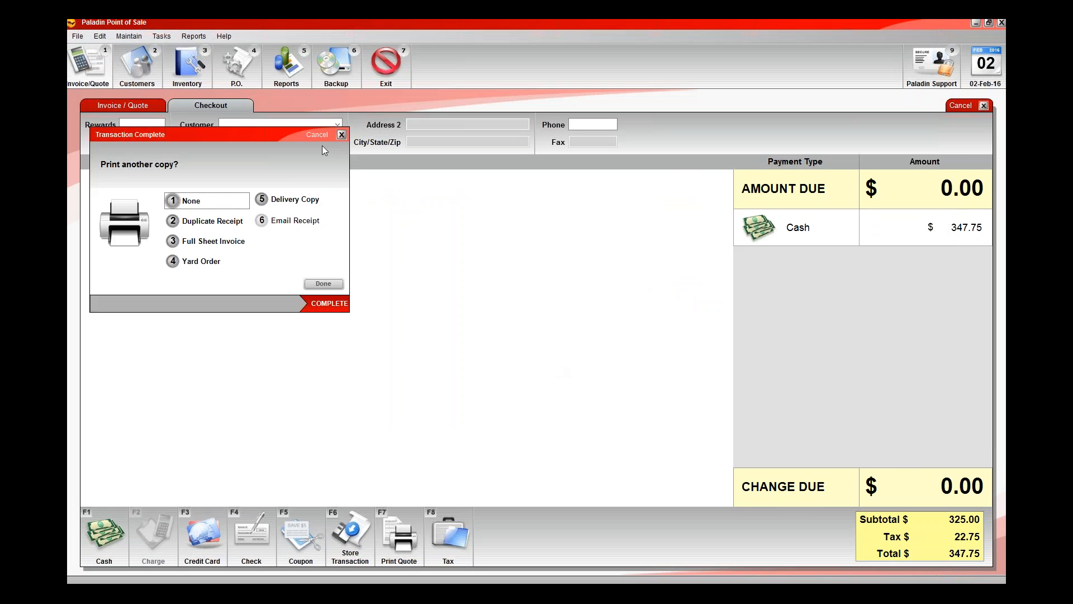
Finish the previous sale without another receipt copy and recall the SCF (SUPER DUPER CHIX FEED) kit onto the invoice.
{"action": "key", "text": "Return"}
{"action": "left_click", "coordinate": [350, 518]}
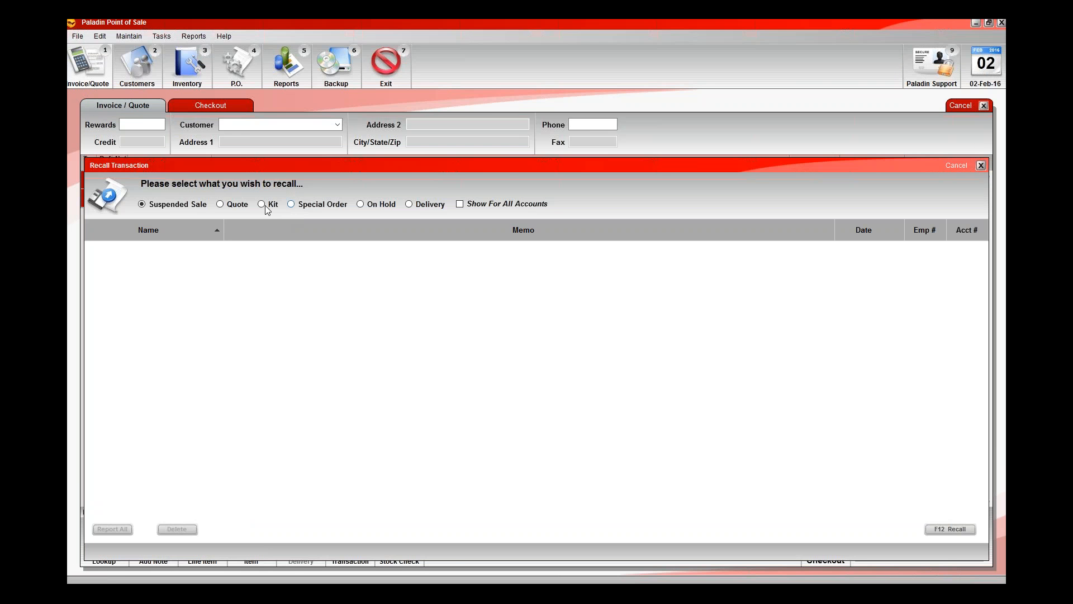
{"action": "left_click", "coordinate": [265, 206]}
{"action": "left_click", "coordinate": [121, 297]}
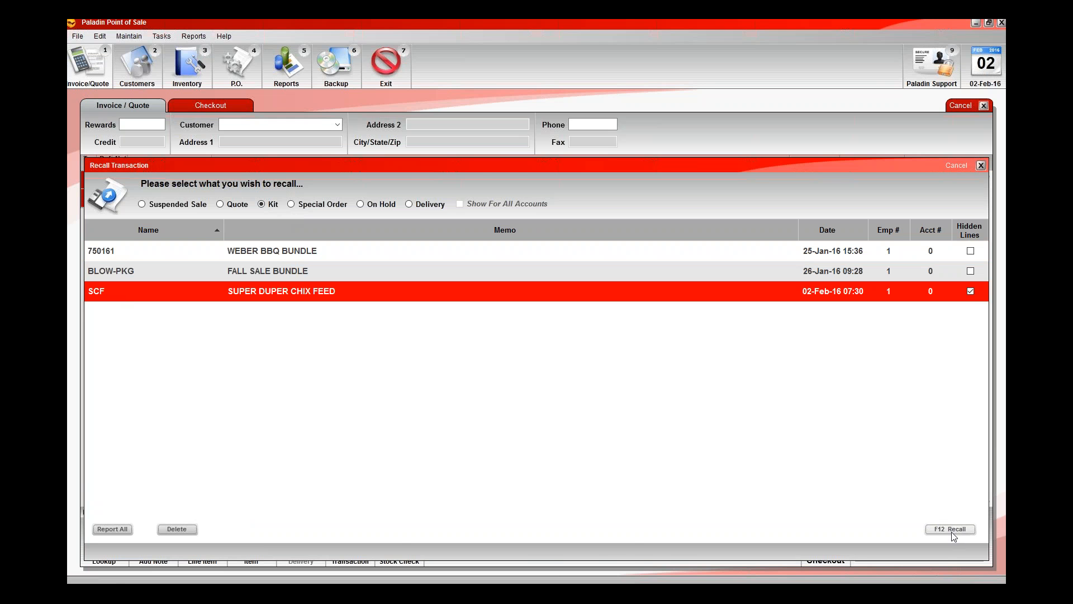
{"action": "key", "text": "F12"}
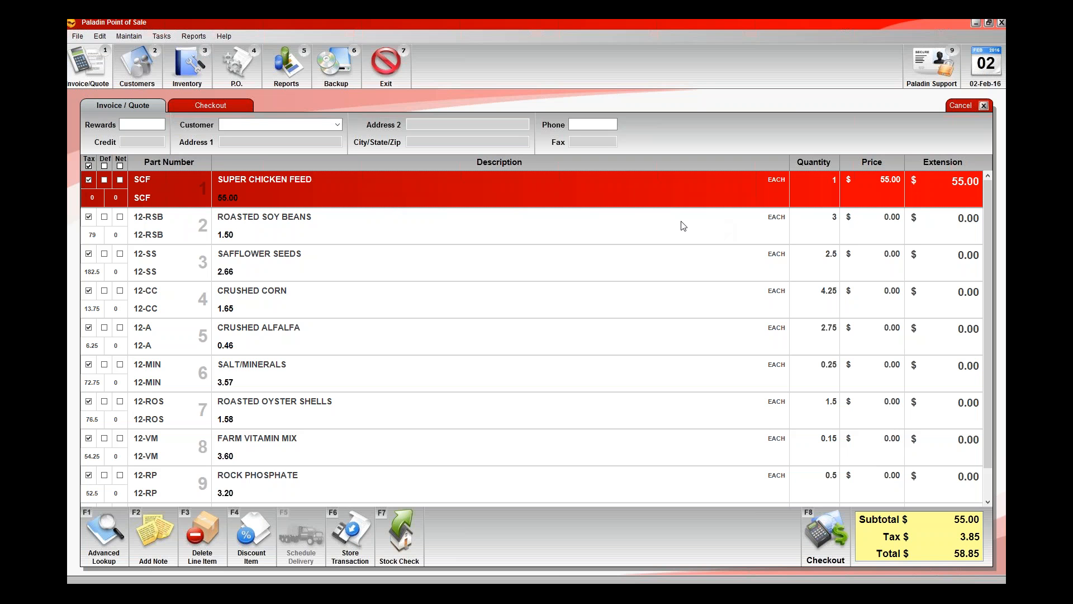
Examine the quantities and prices of the chicken feed kit's ingredient lines, such as ROASTED SOY BEANS, SAFFLOWER SEEDS and CRUSHED CORN.
{"action": "left_click", "coordinate": [813, 235]}
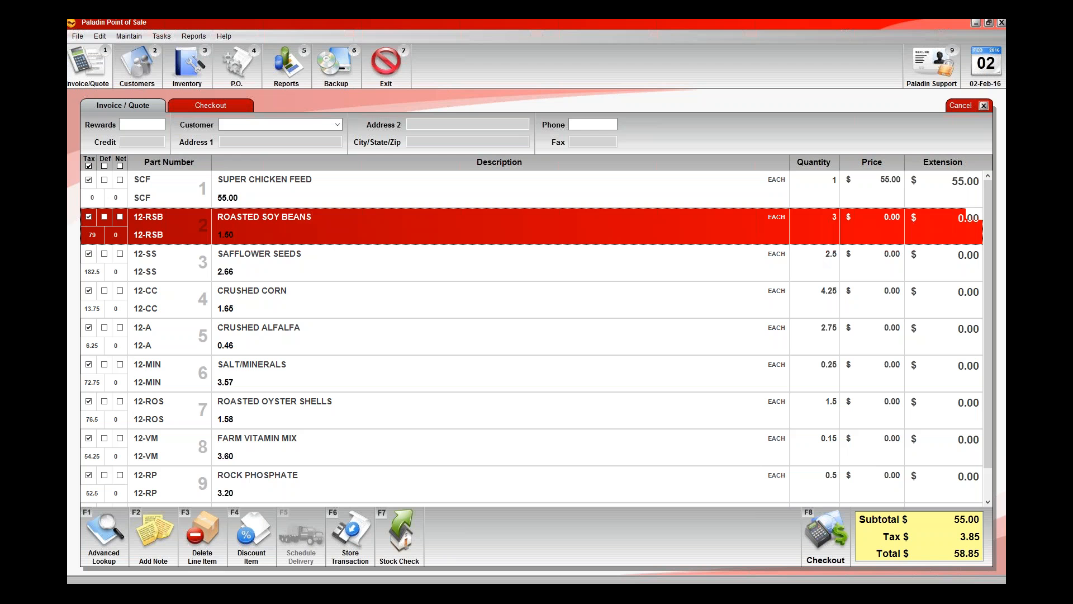
{"action": "left_click", "coordinate": [815, 260]}
{"action": "left_click", "coordinate": [813, 297]}
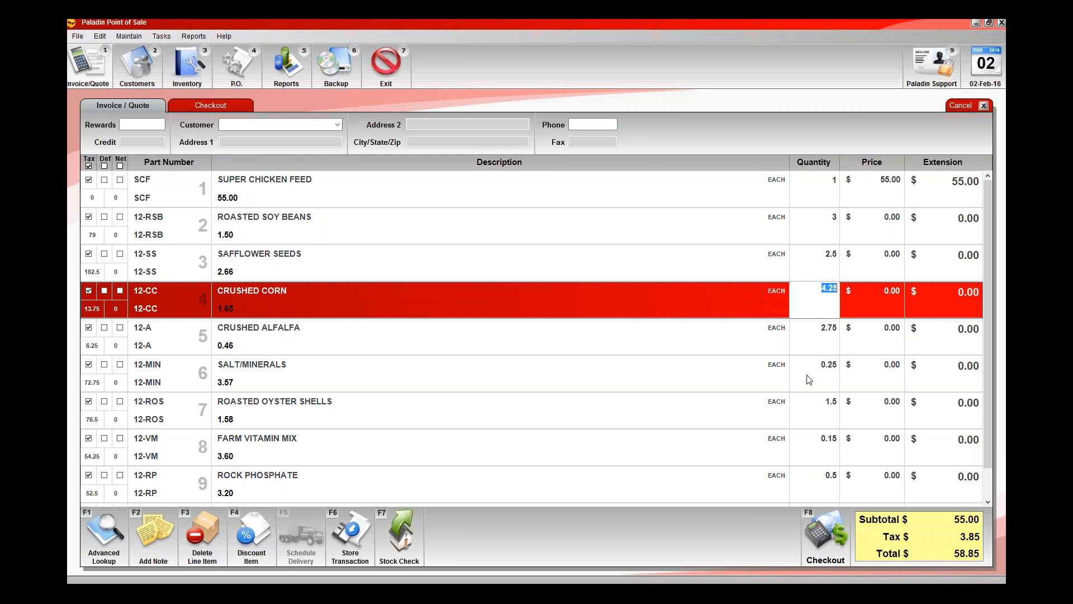
{"action": "left_click", "coordinate": [784, 328]}
{"action": "key", "text": "Down"}
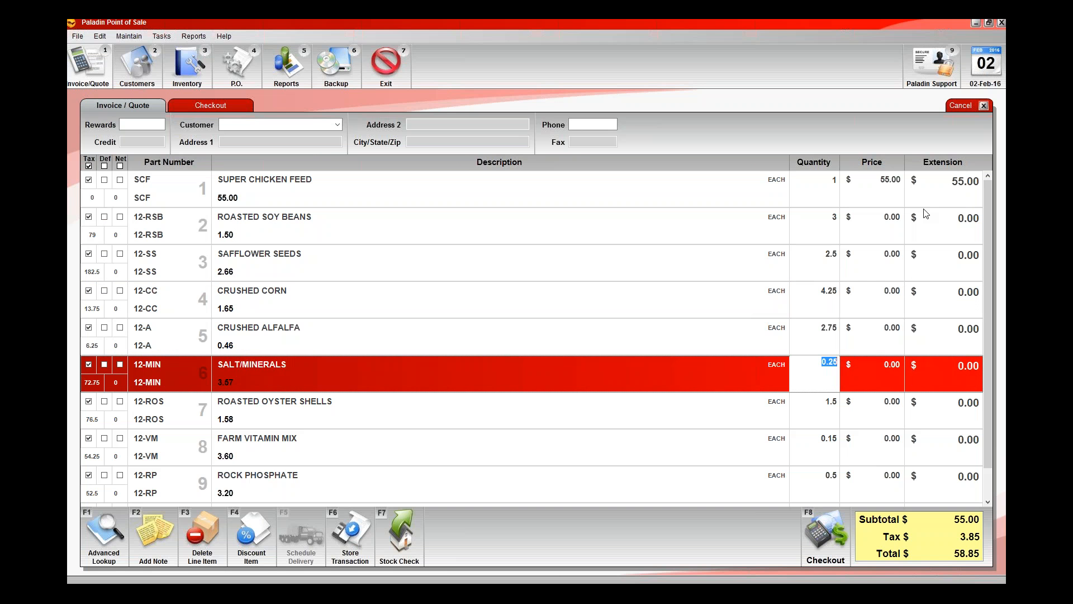
{"action": "left_click", "coordinate": [889, 237]}
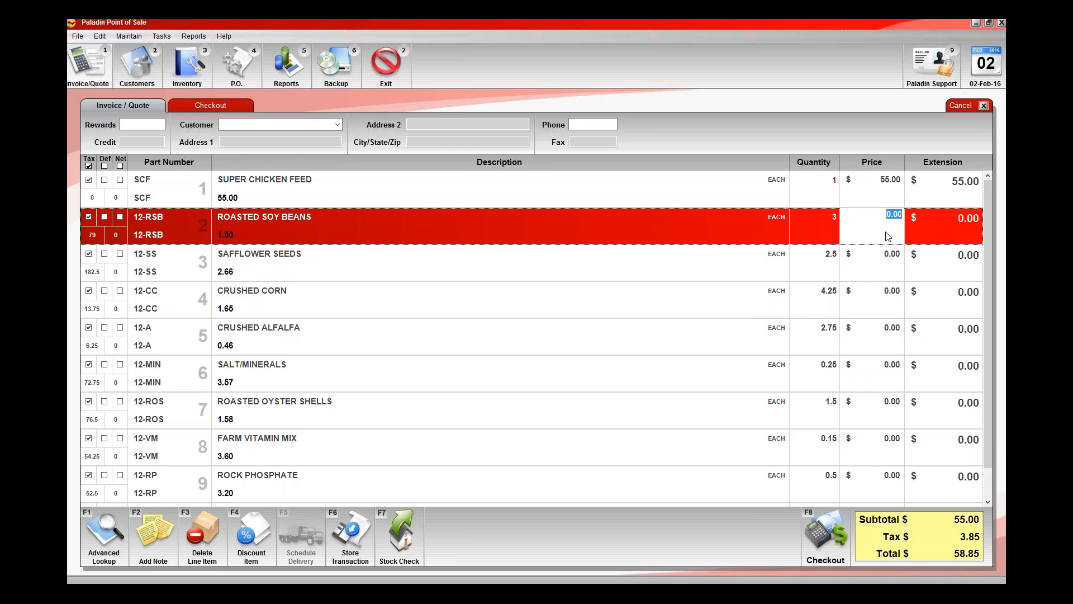
{"action": "left_click", "coordinate": [880, 274]}
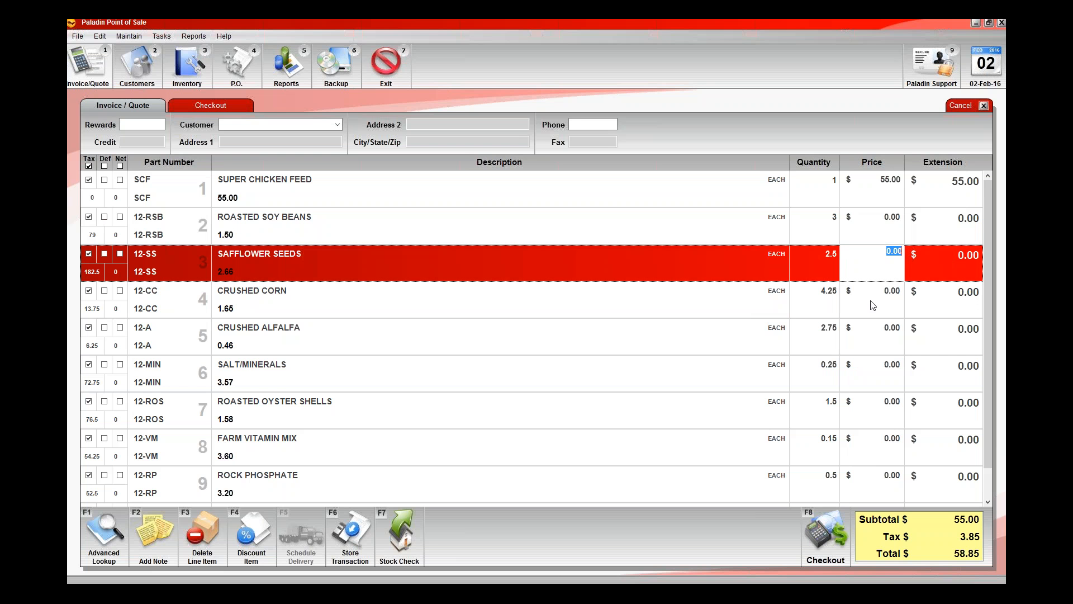
{"action": "left_click", "coordinate": [874, 306]}
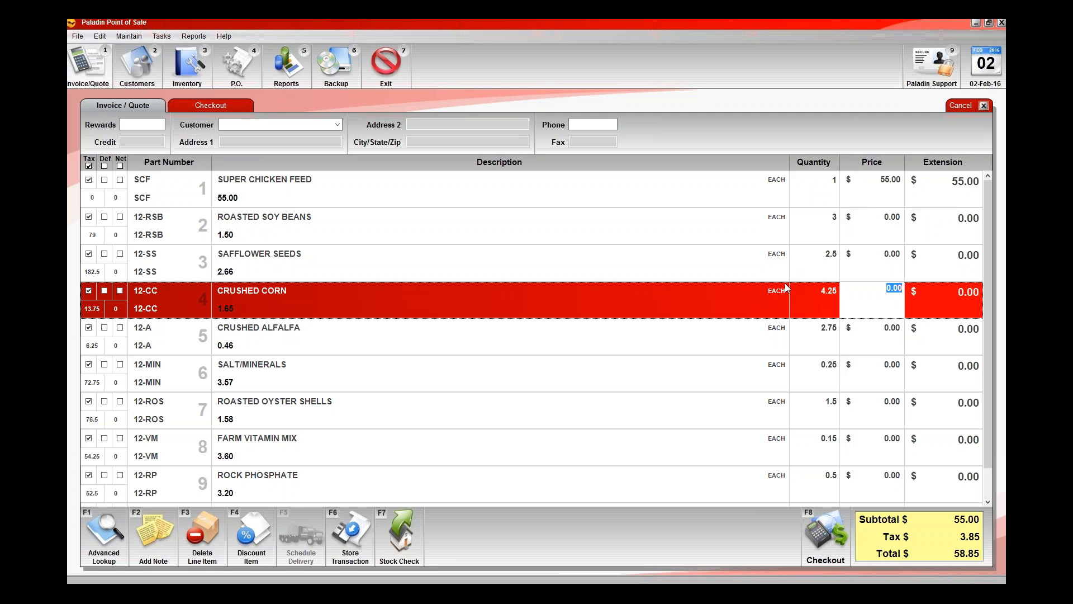
{"action": "left_click", "coordinate": [711, 341]}
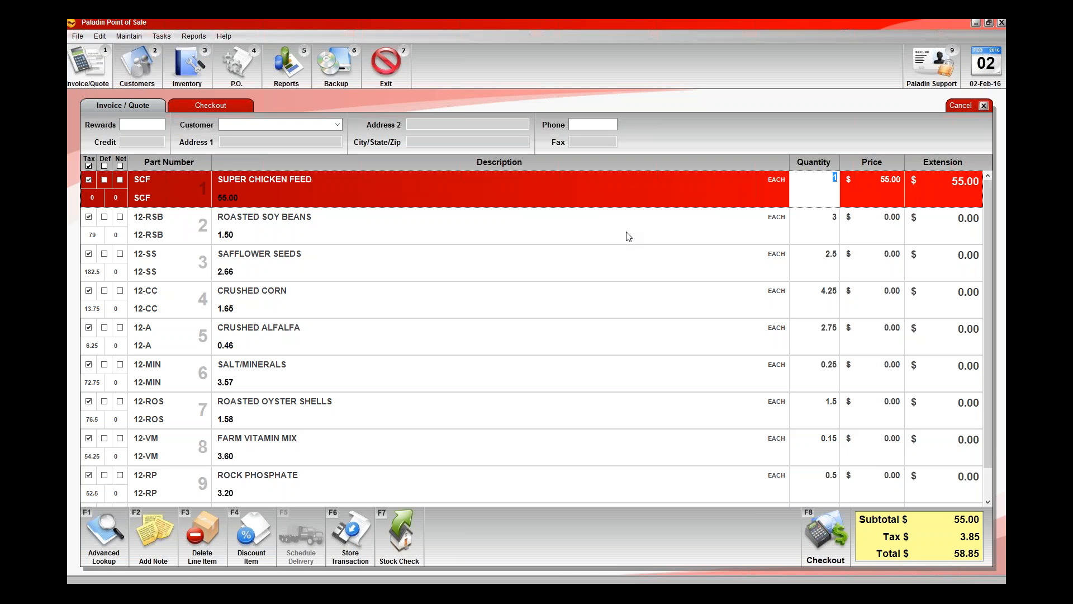
Try a quantity of 2 on the SUPER CHICKEN FEED line and set it back to 1.
{"action": "type", "text": "2"}
{"action": "key", "text": "Tab"}
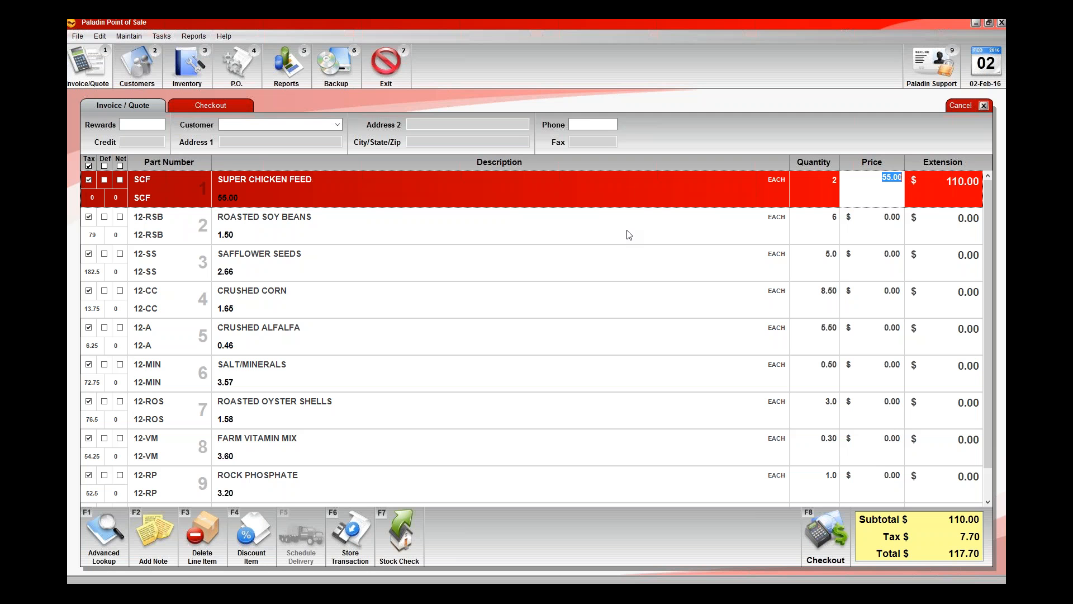
{"action": "key", "text": "shift+Tab"}
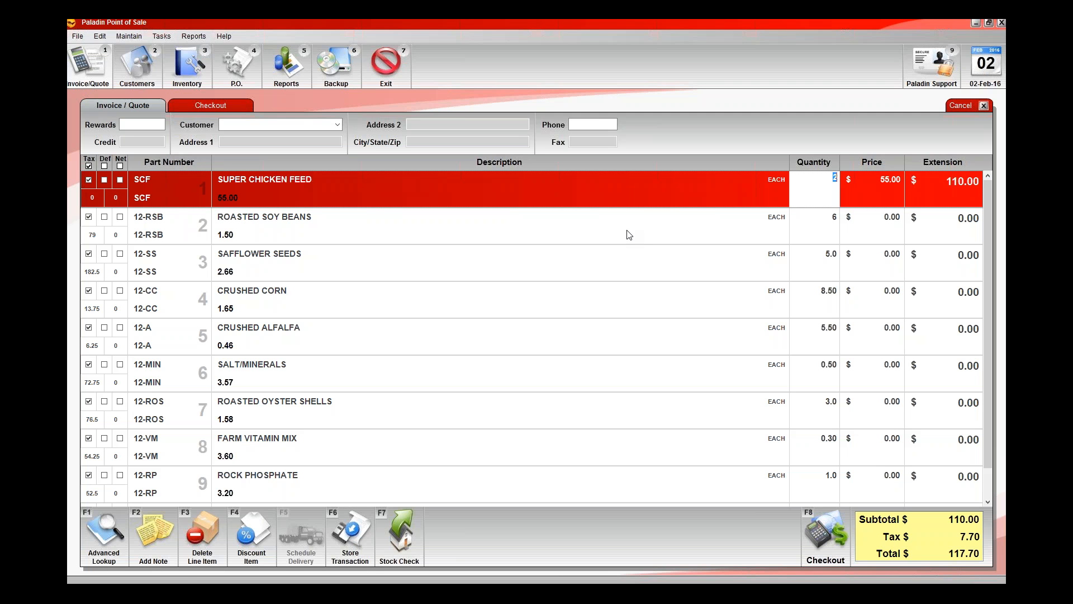
{"action": "key", "text": "Tab"}
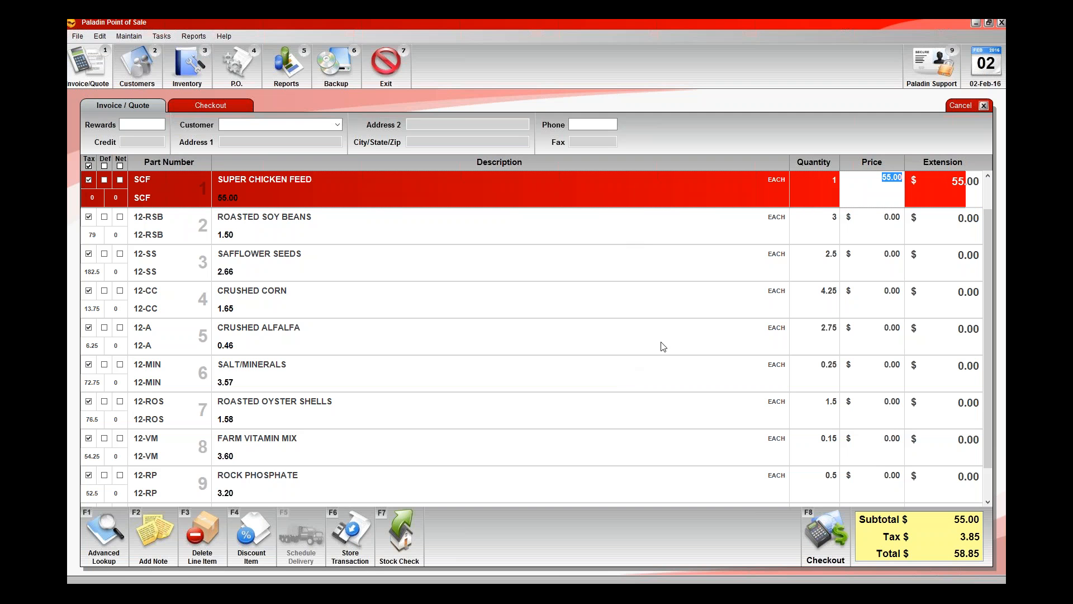
{"action": "key", "text": "Tab"}
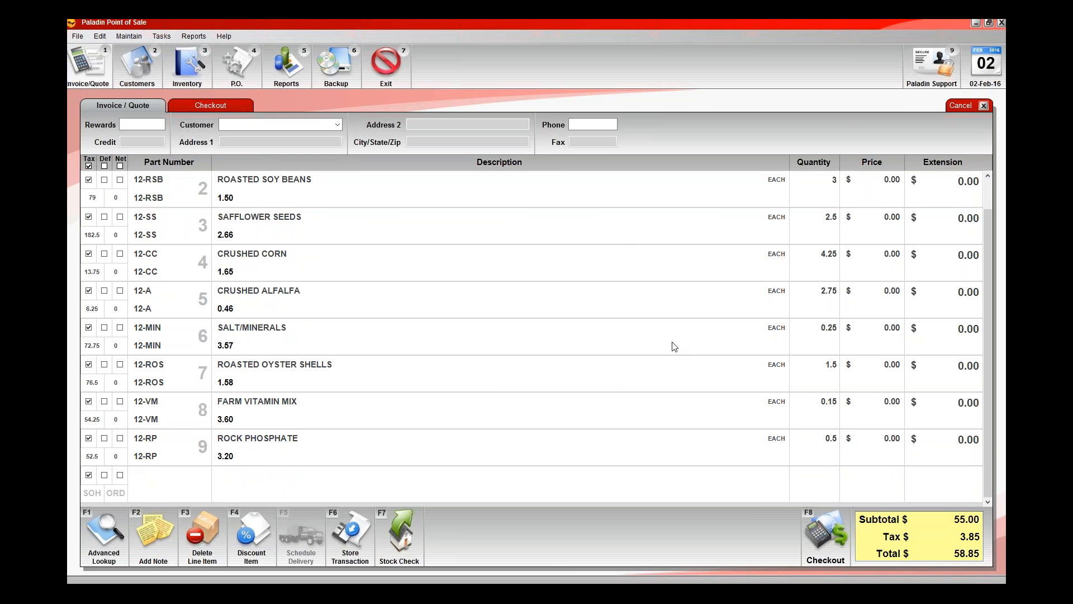
Check out the chicken feed kit with a cash payment and create its receipt as a PDF.
{"action": "left_click", "coordinate": [811, 513]}
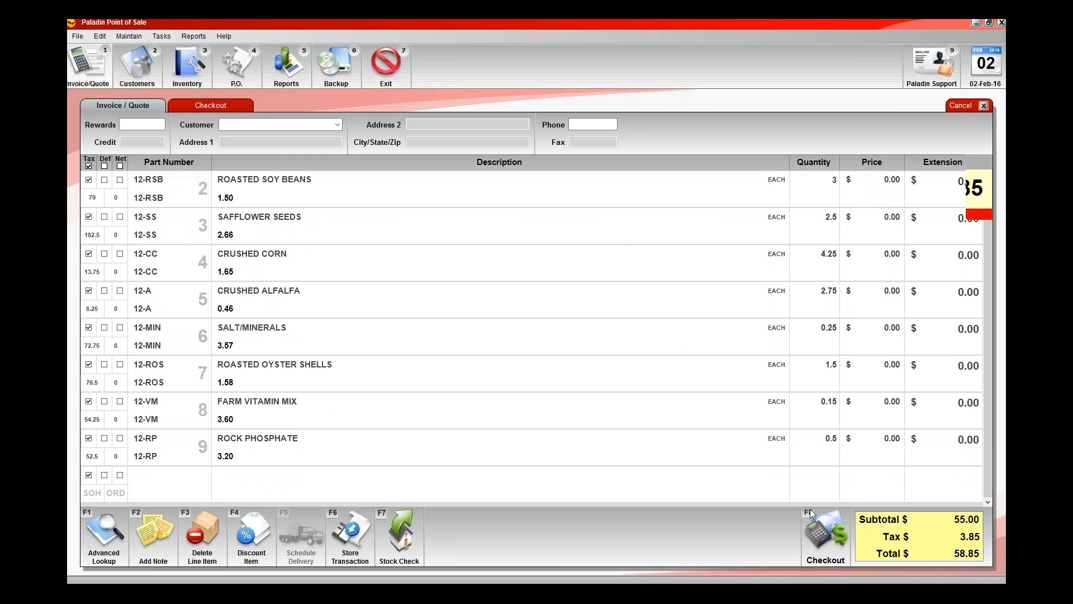
{"action": "left_click", "coordinate": [107, 537]}
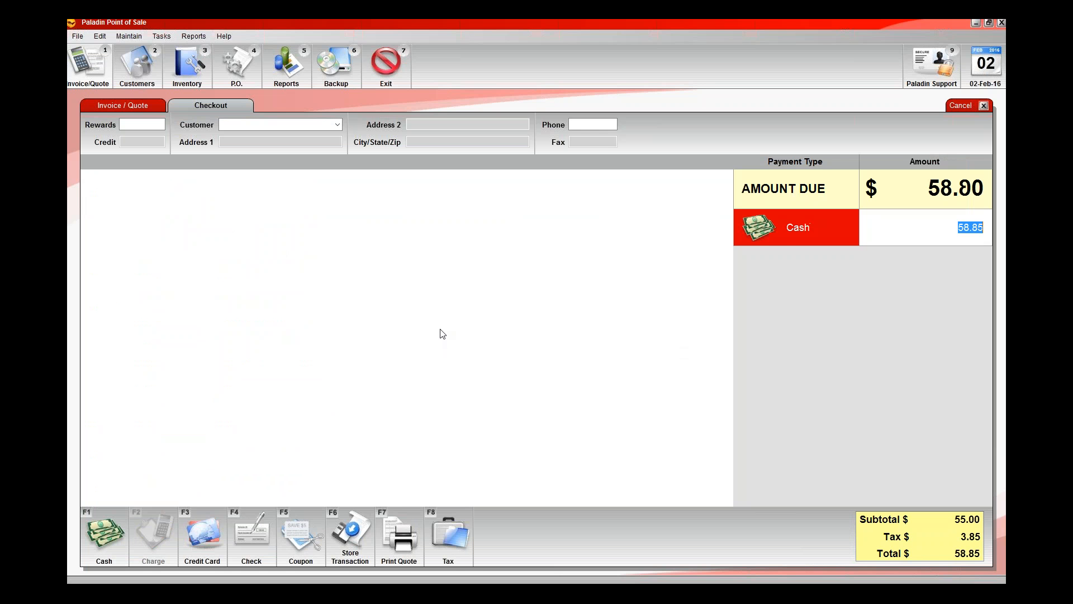
{"action": "key", "text": "Return"}
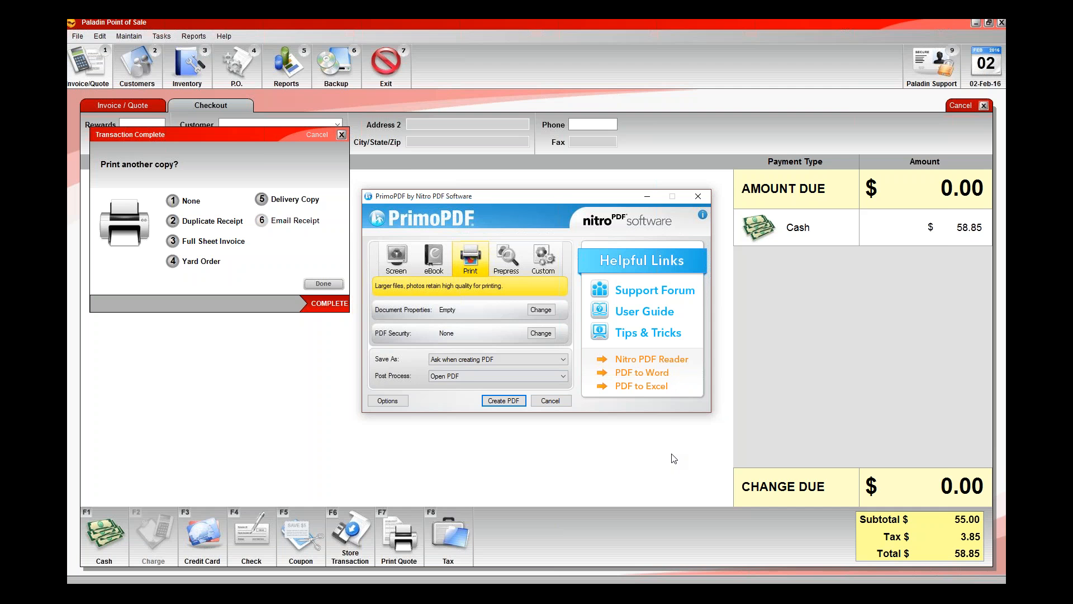
{"action": "key", "text": "Return"}
{"action": "key", "text": "Return"}
{"action": "key", "text": "Return"}
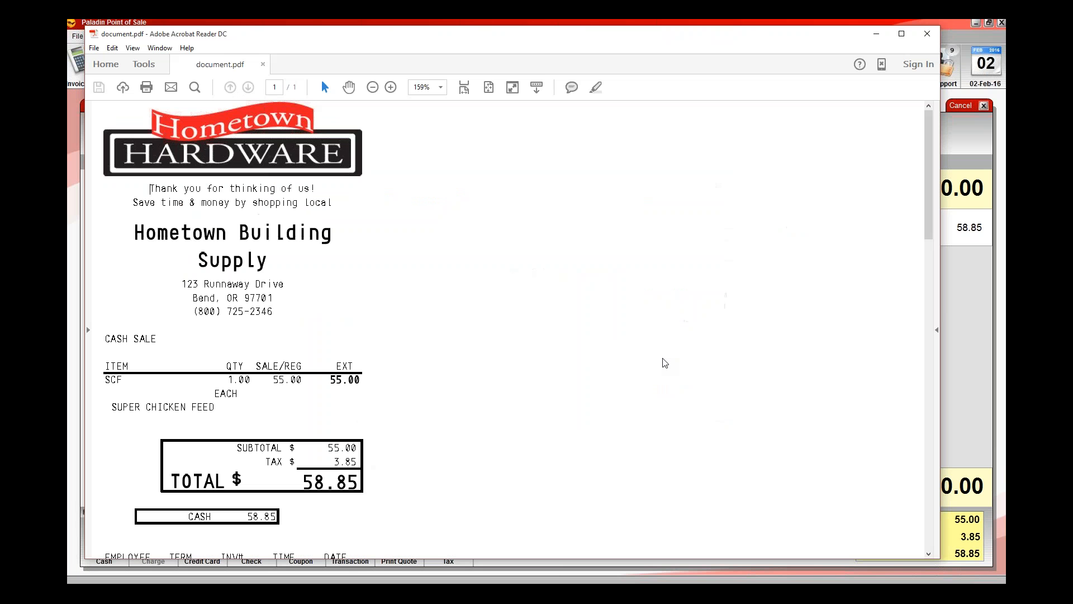
Review the SUPER CHICKEN FEED item line and totals on the receipt and close the PDF.
{"action": "scroll", "coordinate": [664, 363], "scroll_direction": "down", "scroll_amount": 1}
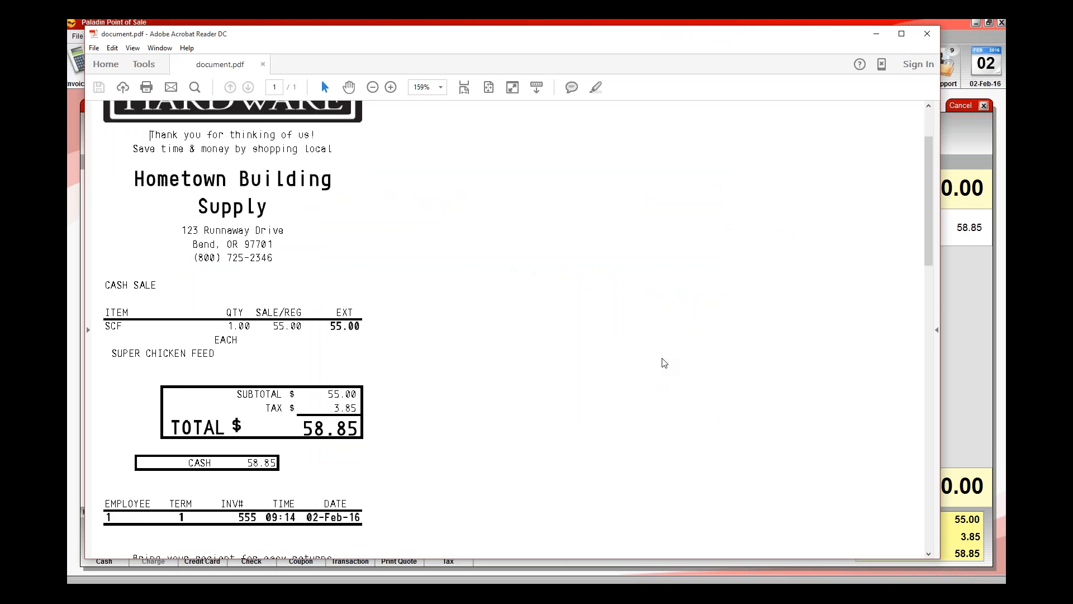
{"action": "scroll", "coordinate": [665, 363], "scroll_direction": "down", "scroll_amount": 1}
{"action": "scroll", "coordinate": [665, 363], "scroll_direction": "down", "scroll_amount": 1}
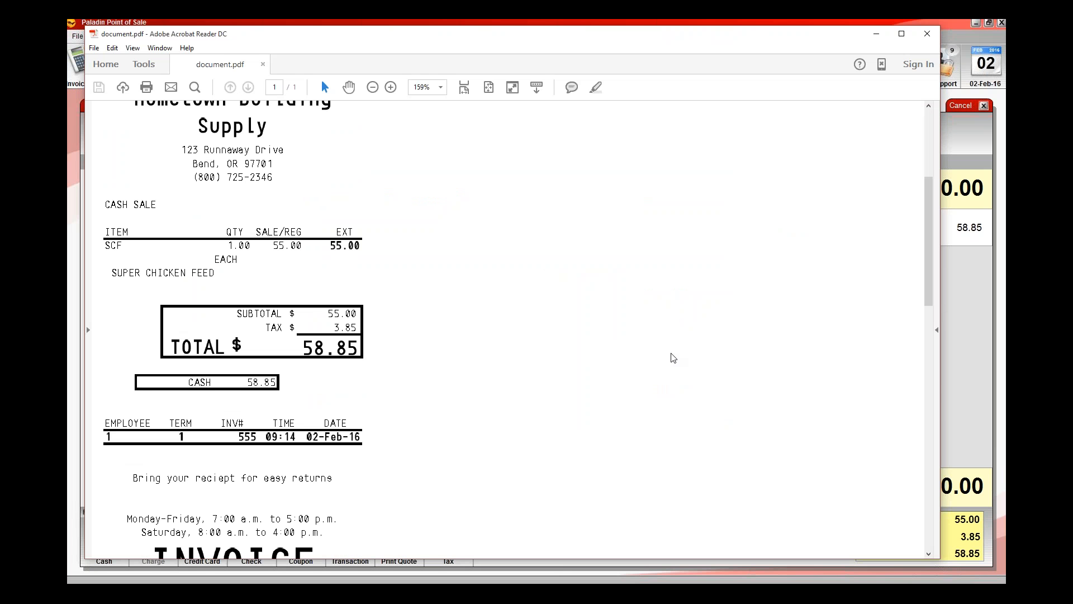
{"action": "scroll", "coordinate": [710, 354], "scroll_direction": "up", "scroll_amount": 1}
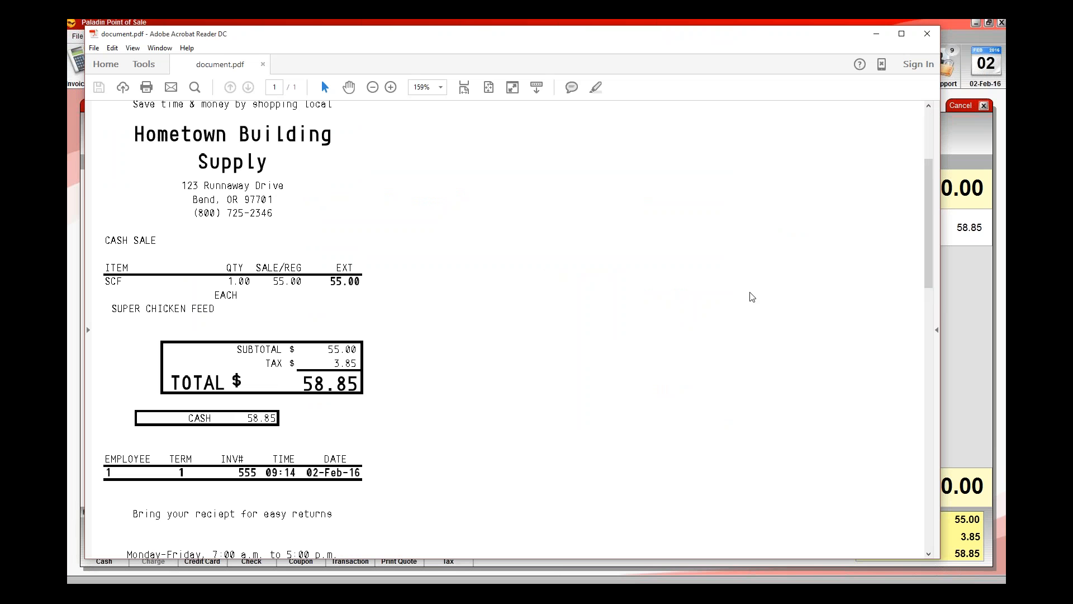
{"action": "left_click", "coordinate": [927, 34]}
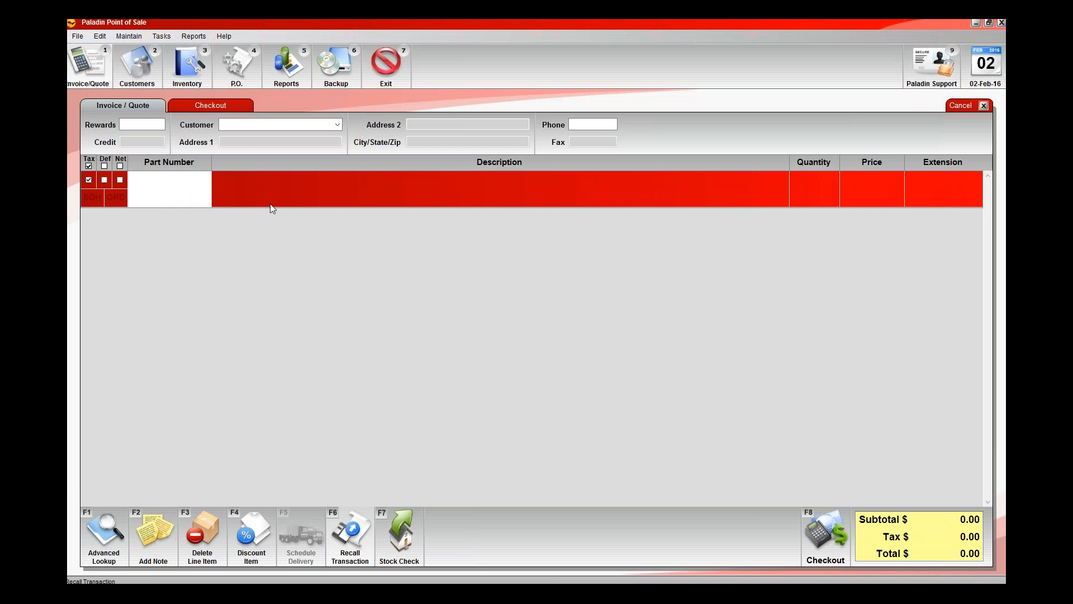
Recall the WEBER BBQ BUNDLE kit and view the options for storing it as a kit, without saving.
{"action": "key", "text": "F6"}
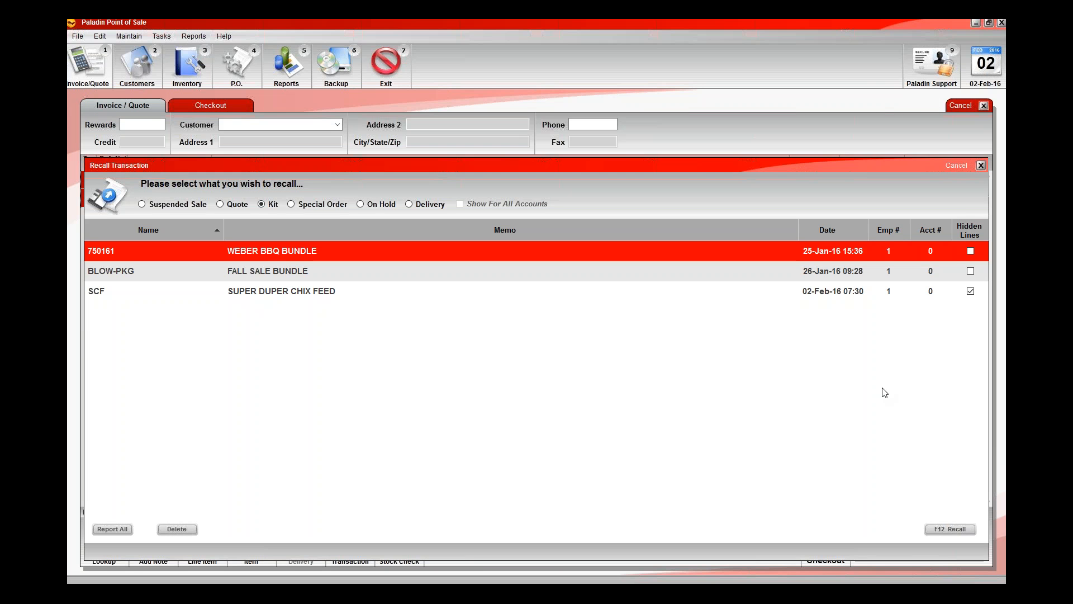
{"action": "key", "text": "F12"}
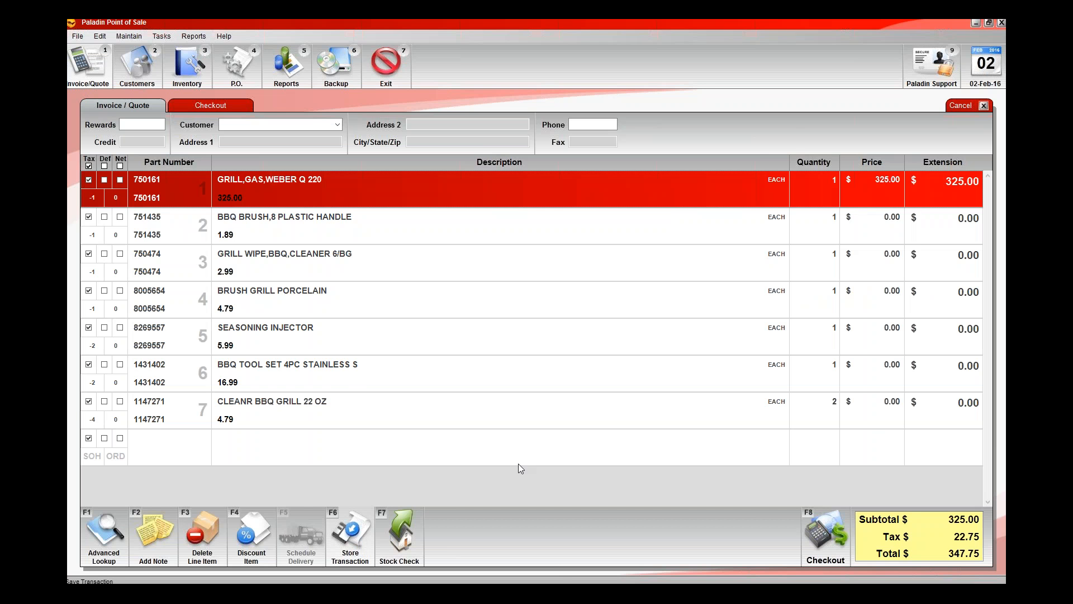
{"action": "key", "text": "F6"}
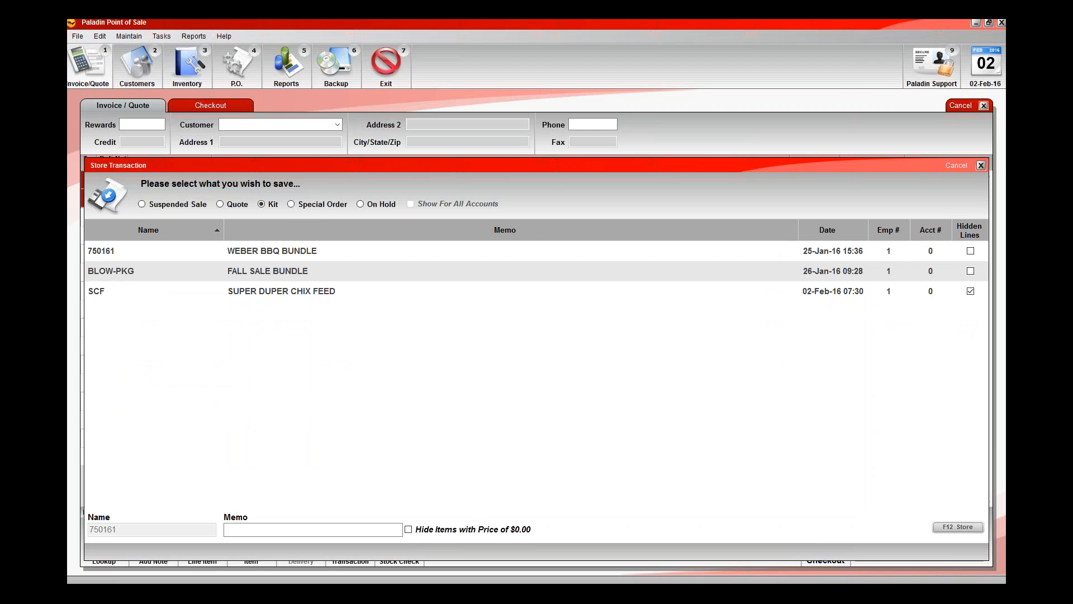
{"action": "key", "text": "Escape"}
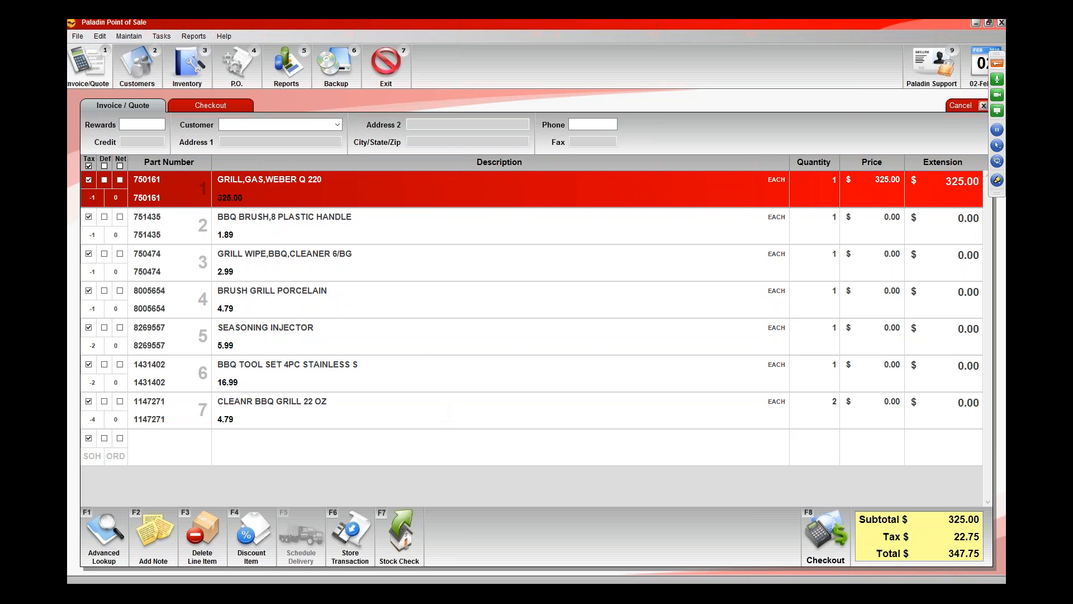
Switch to the PaladinPOS 1.914.9632.1 folder in File Explorer and launch the WinPOS application.
{"action": "left_click", "coordinate": [287, 579]}
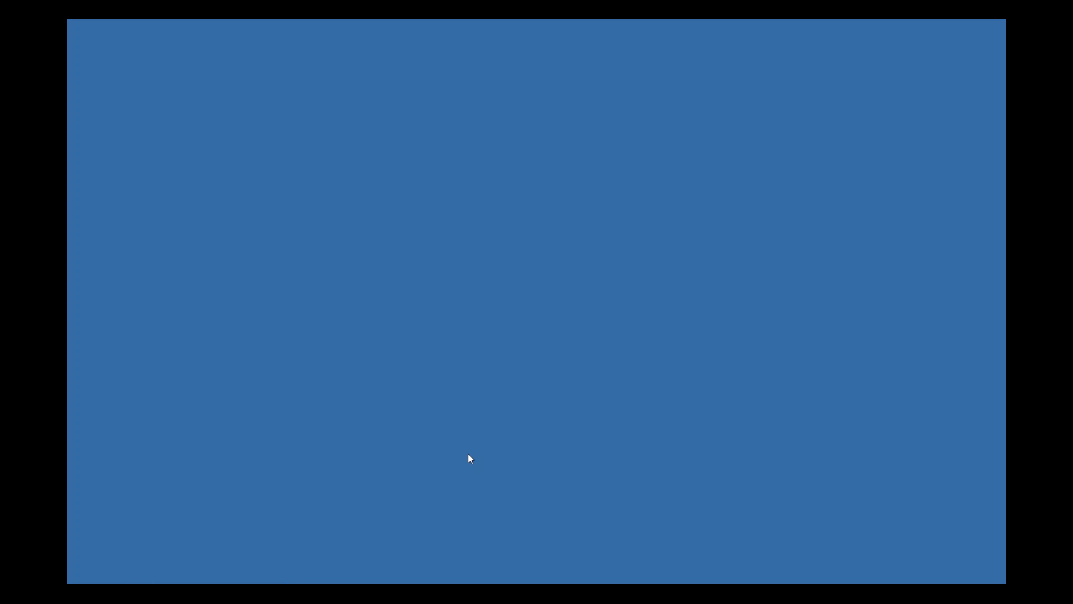
{"action": "key", "text": "alt+Tab"}
{"action": "key", "text": "alt+Tab"}
{"action": "key", "text": "alt+Tab"}
{"action": "key", "text": "alt+Tab"}
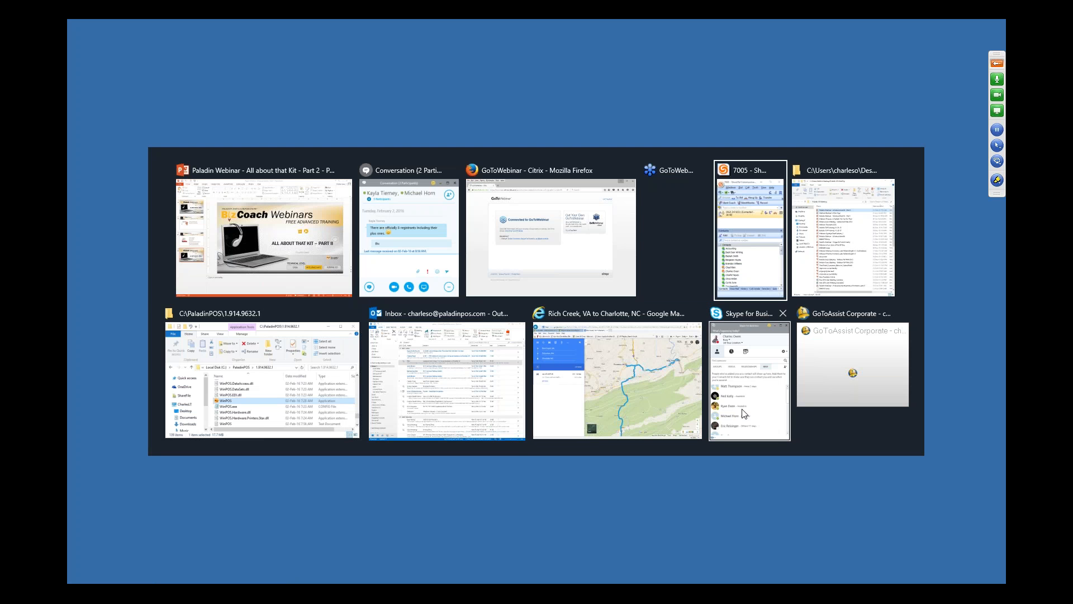
{"action": "key", "text": "alt+Tab"}
{"action": "key", "text": "alt+Tab"}
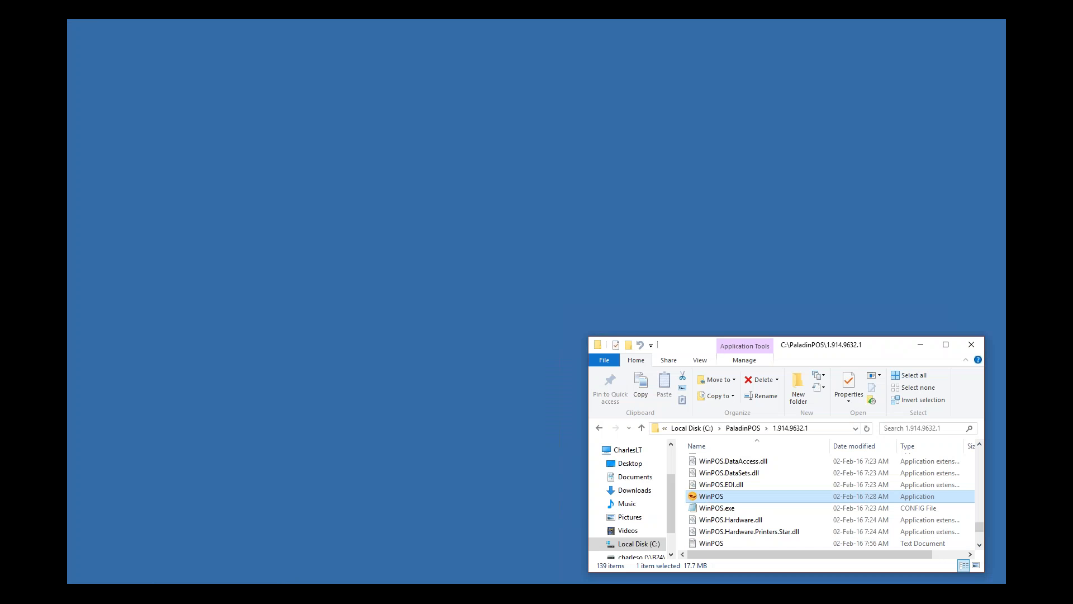
{"action": "key", "text": "Return"}
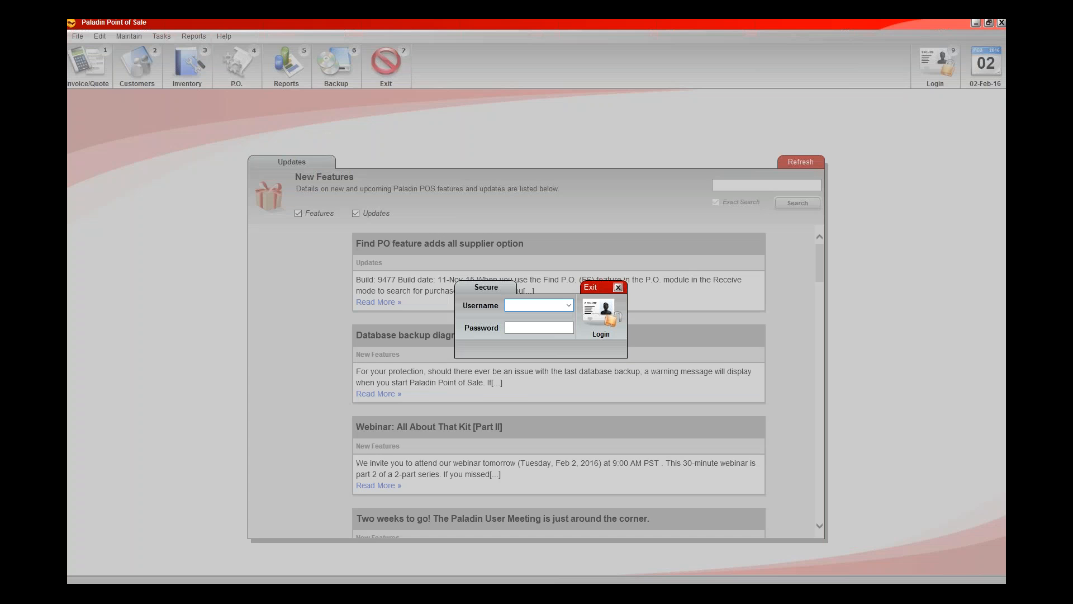
Log in as user 1 with the account password and open a new invoice.
{"action": "type", "text": "1"}
{"action": "key", "text": "Tab"}
{"action": "type", "text": "********"}
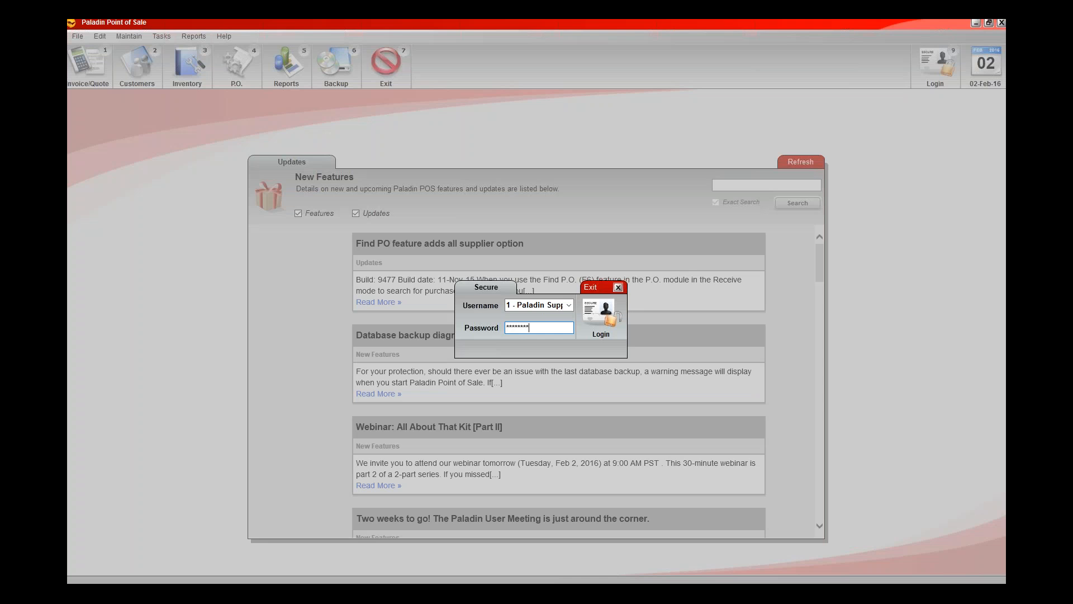
{"action": "key", "text": "Return"}
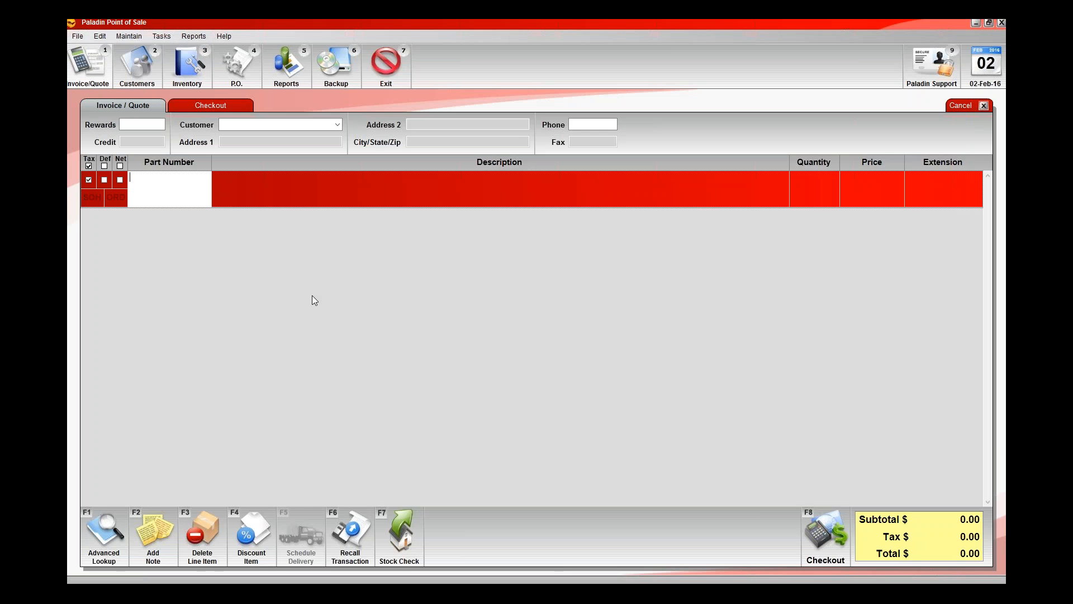
Recall the BLOW-PKG kit to view its lines on the invoice, and leave that sale.
{"action": "key", "text": "F6"}
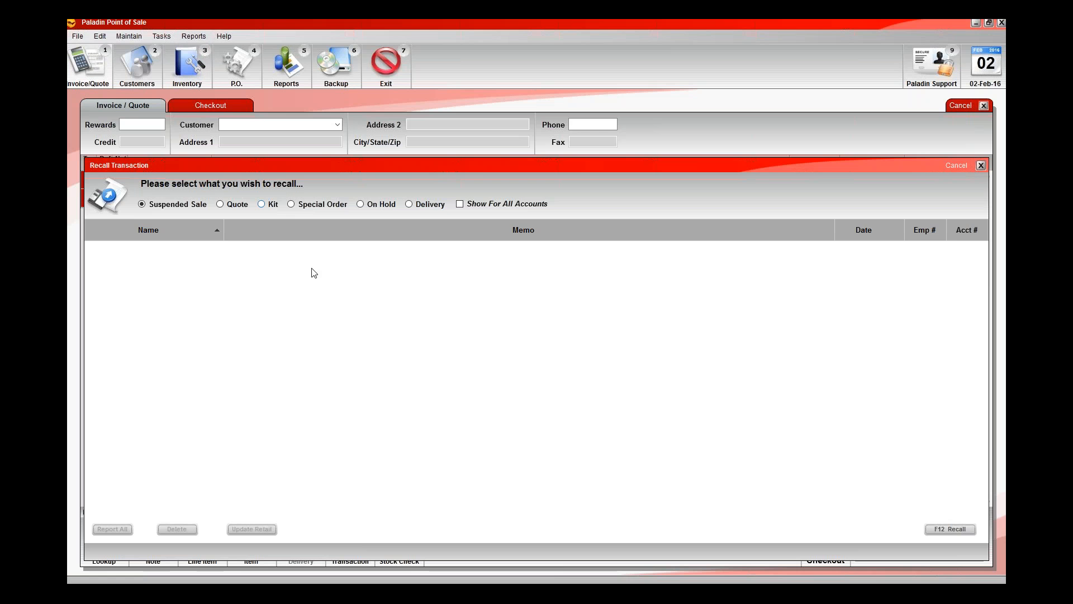
{"action": "left_click", "coordinate": [261, 204]}
{"action": "key", "text": "F12"}
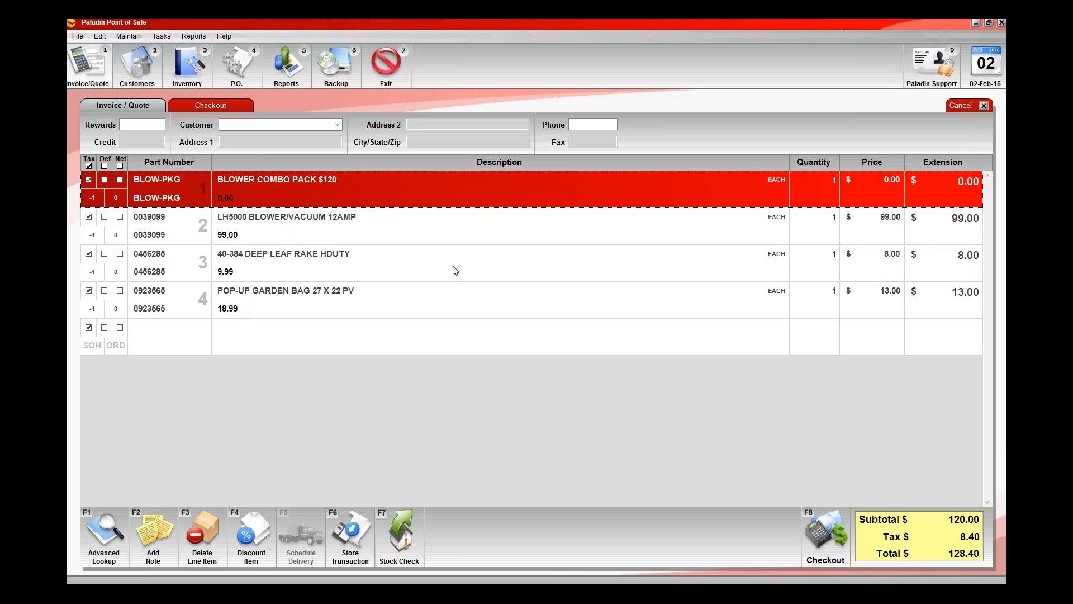
{"action": "key", "text": "F6"}
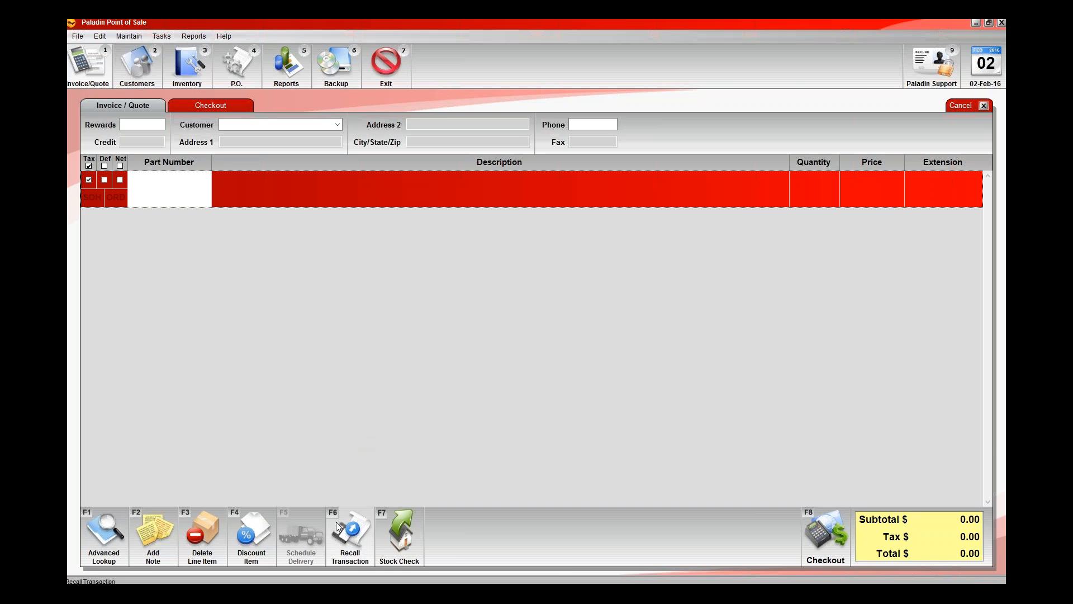
Start a retail price update for the BLOW-PKG kit from the saved kits and preview its updated item prices.
{"action": "key", "text": "F6"}
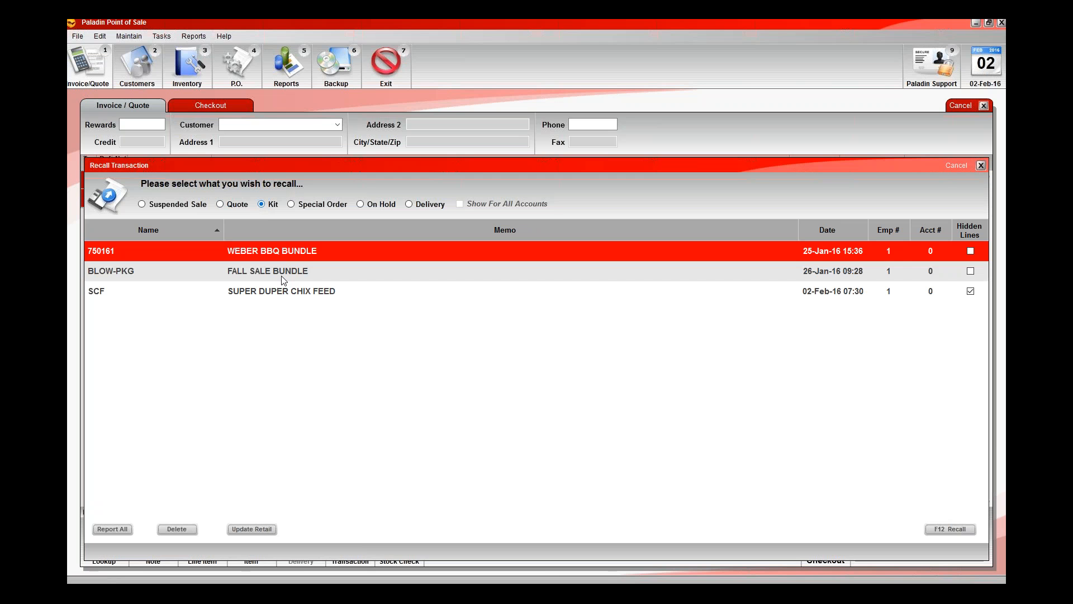
{"action": "left_click", "coordinate": [293, 278]}
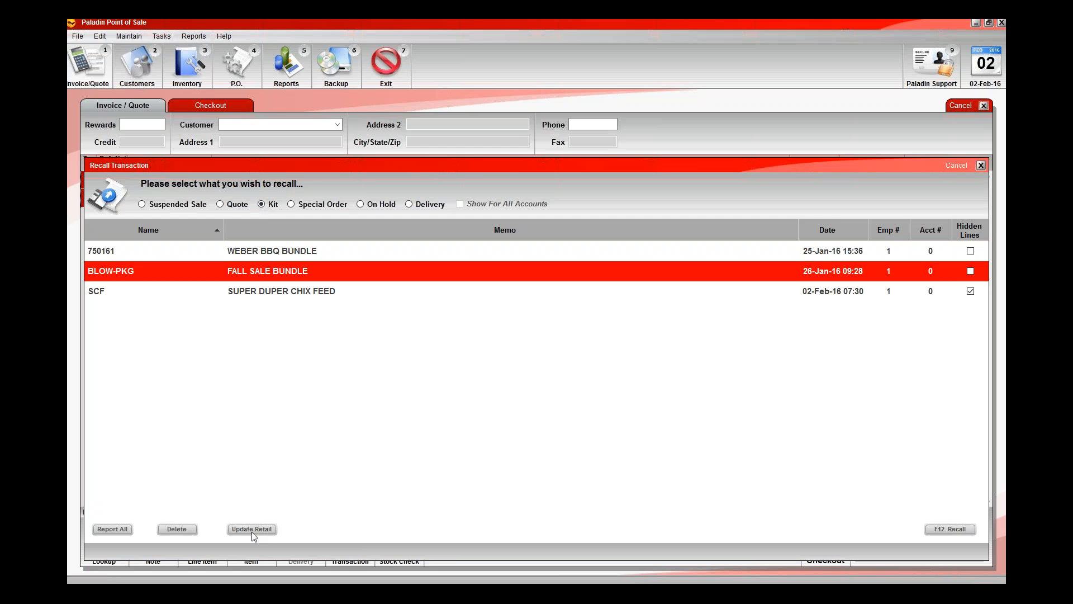
{"action": "left_click", "coordinate": [252, 529]}
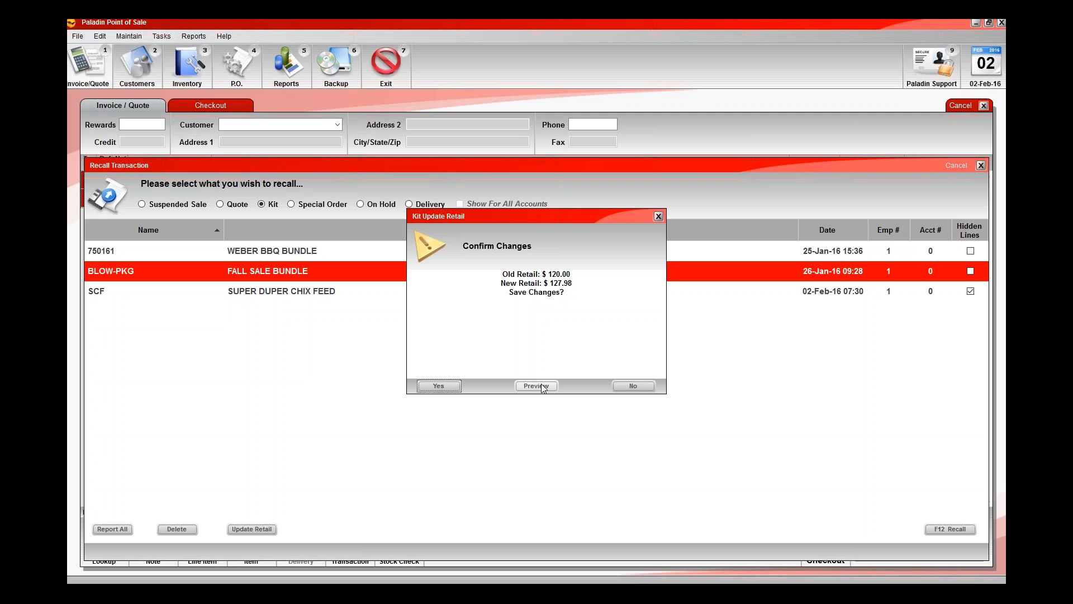
{"action": "left_click", "coordinate": [448, 392]}
{"action": "left_click", "coordinate": [537, 387]}
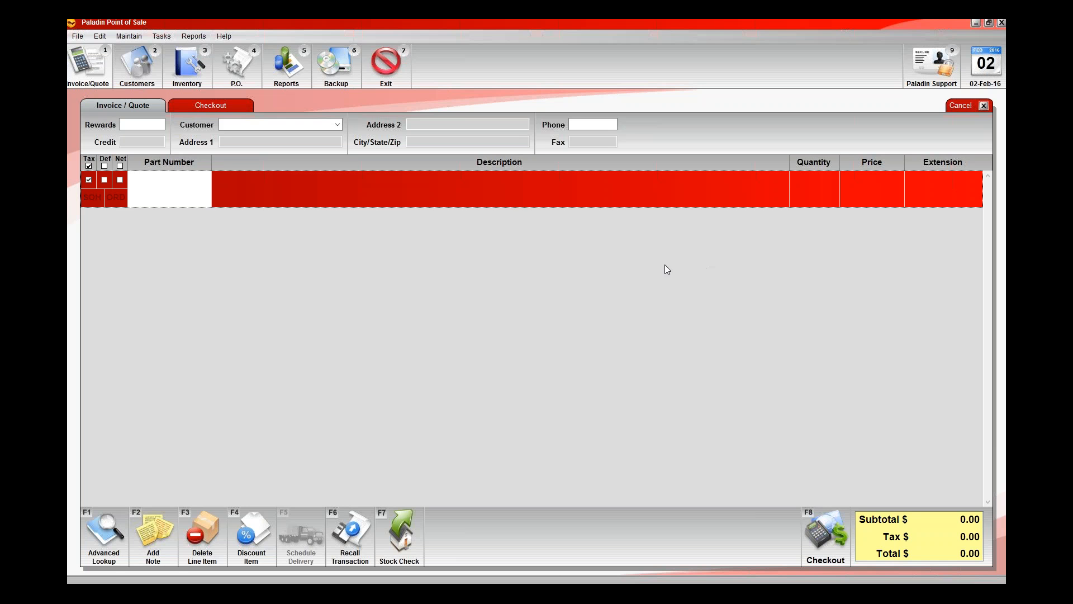
Start a purchase order and add part number SCF with an order quantity of 8.
{"action": "left_click", "coordinate": [246, 73]}
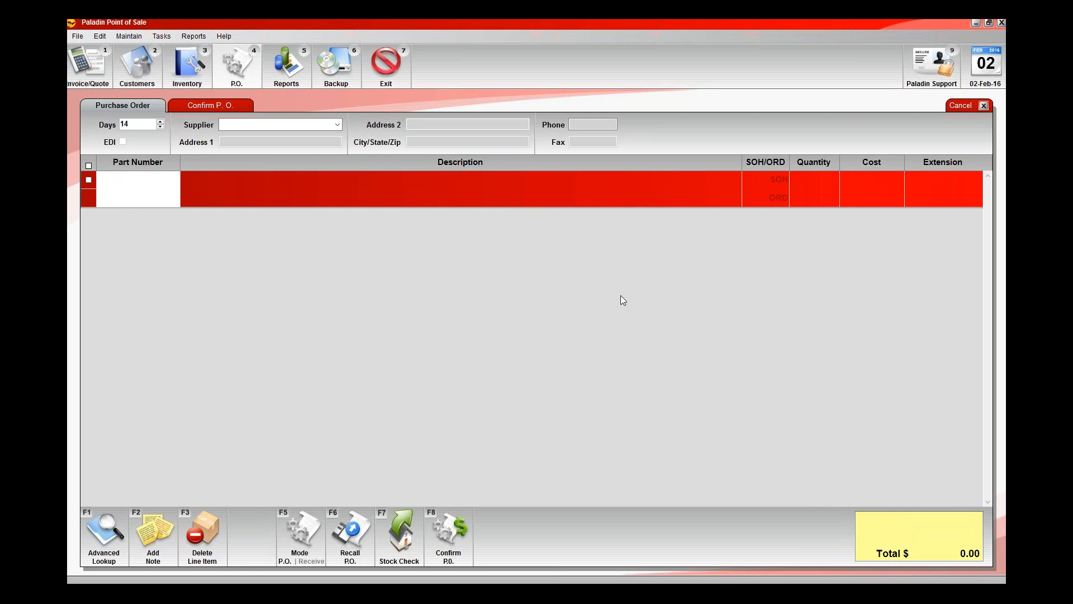
{"action": "type", "text": "SCF"}
{"action": "key", "text": "Return"}
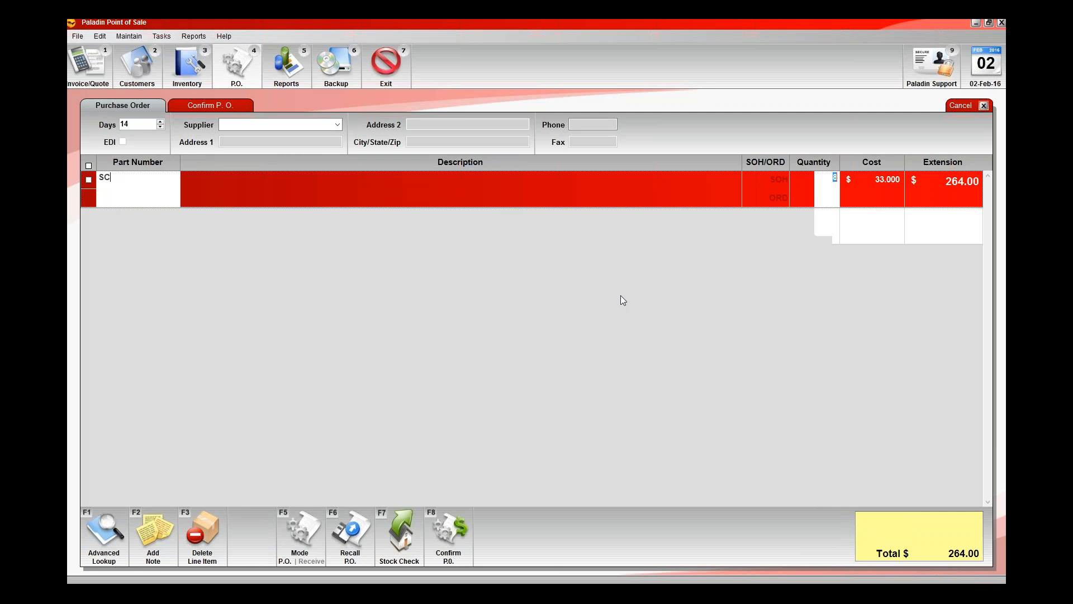
{"action": "key", "text": "Return"}
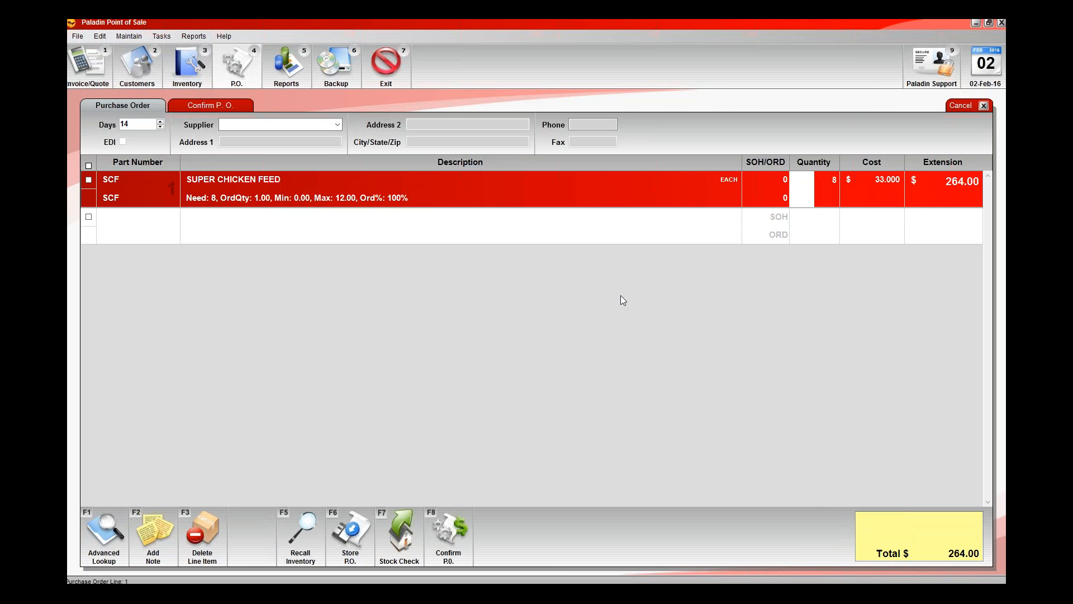
{"action": "key", "text": "Return"}
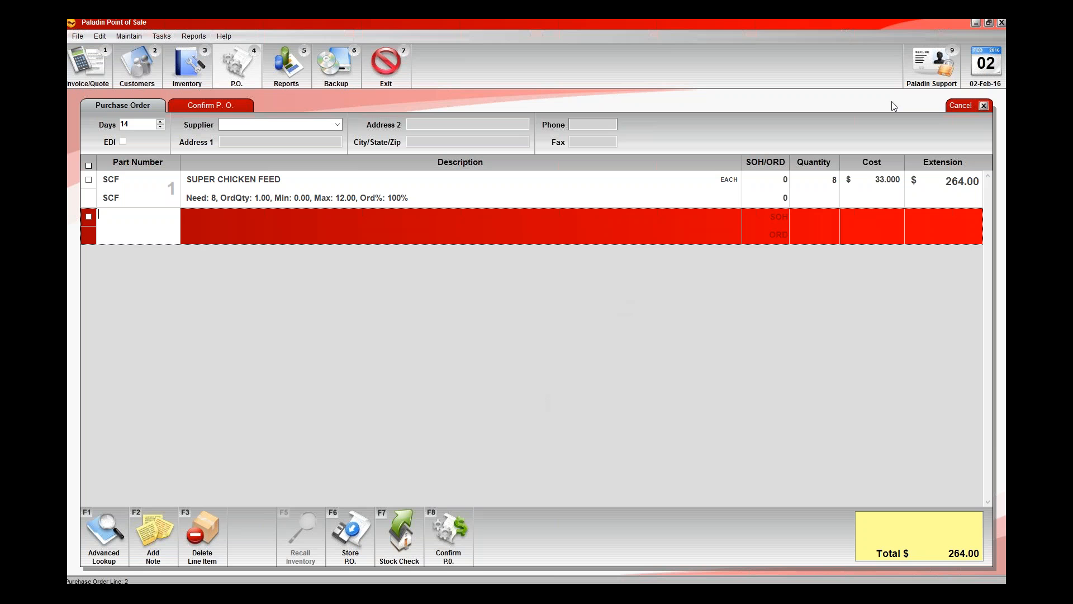
{"action": "left_click", "coordinate": [867, 47]}
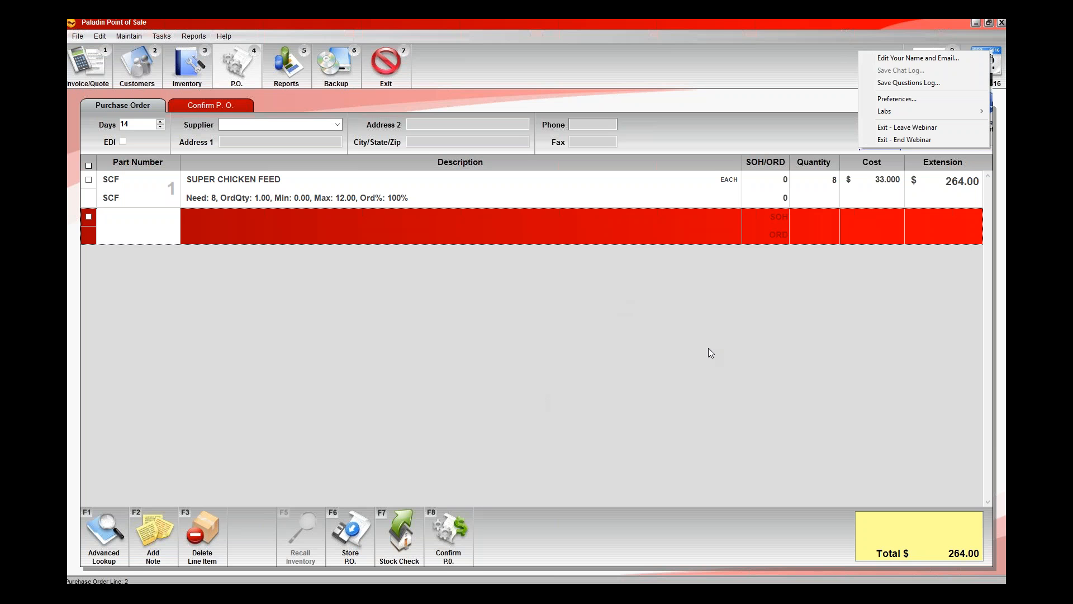
{"action": "left_click", "coordinate": [709, 348]}
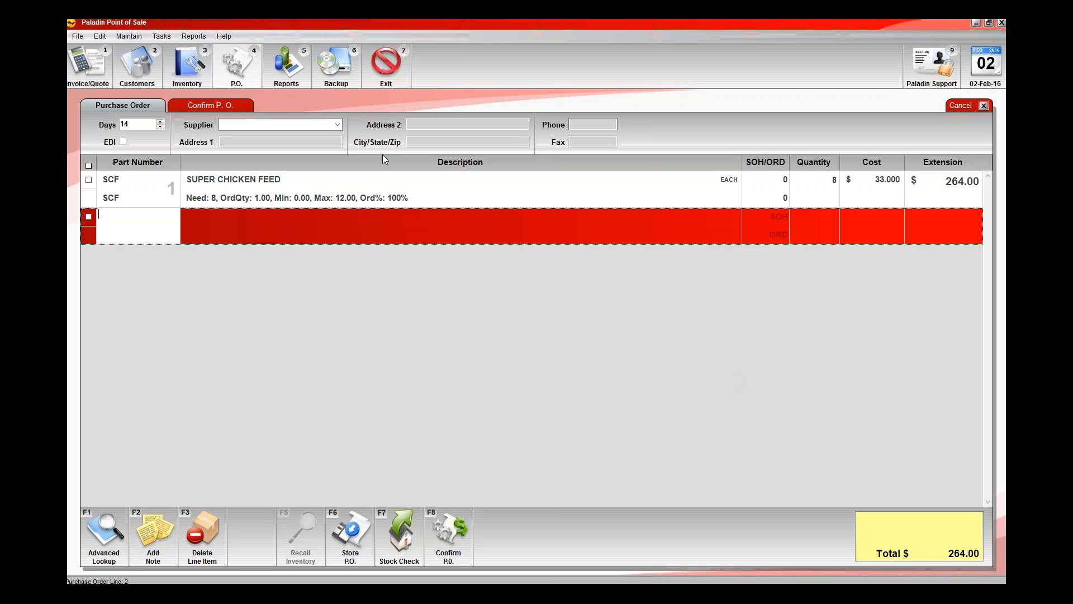
Return to a blank invoice, close the software version information, and check for software updates.
{"action": "left_click", "coordinate": [84, 72]}
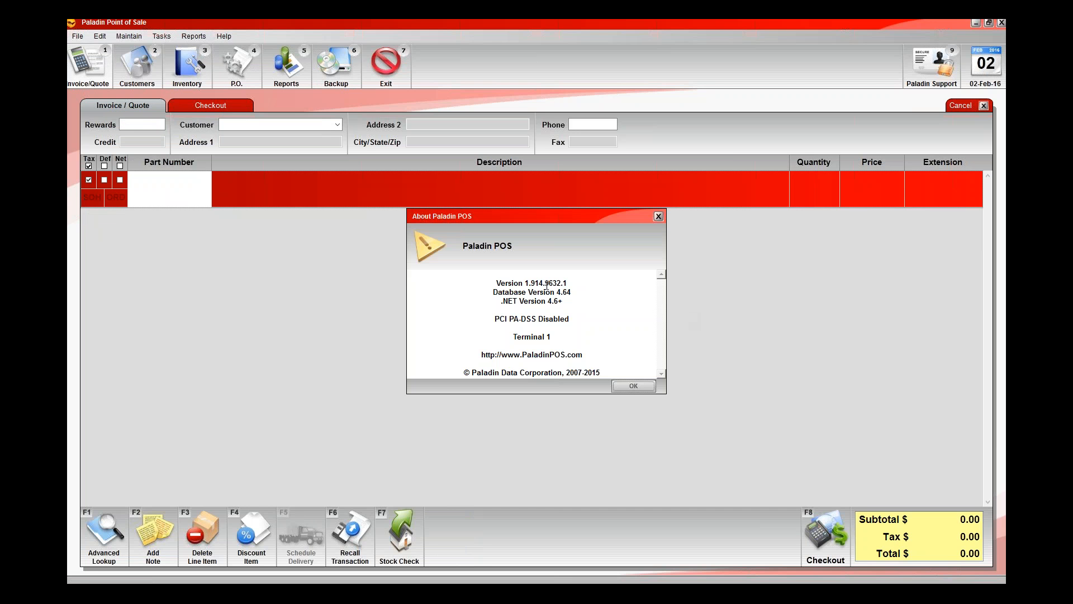
{"action": "key", "text": "Escape"}
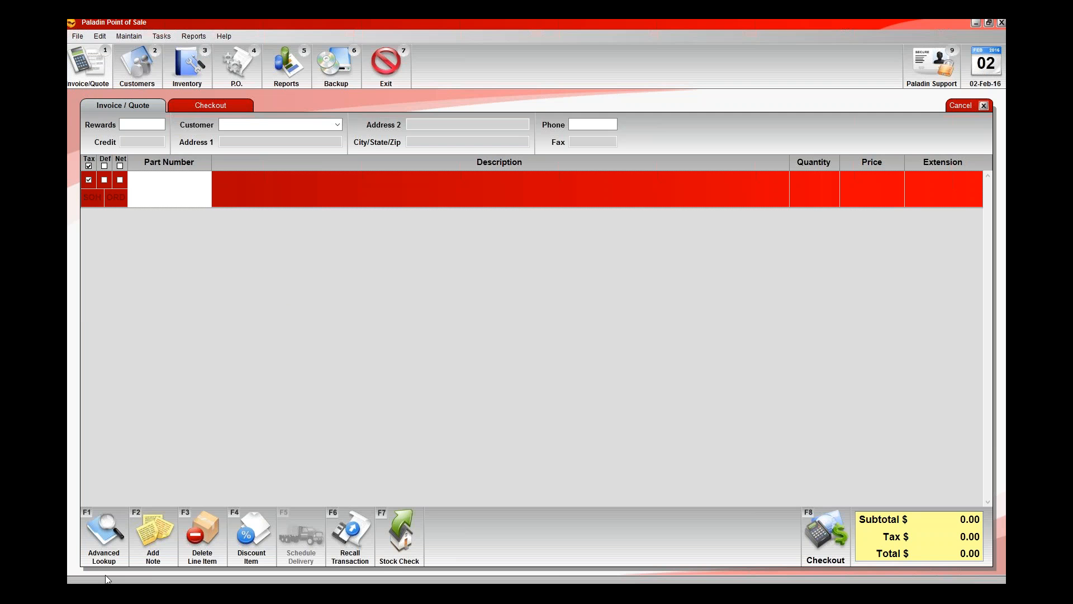
{"action": "left_click", "coordinate": [218, 36]}
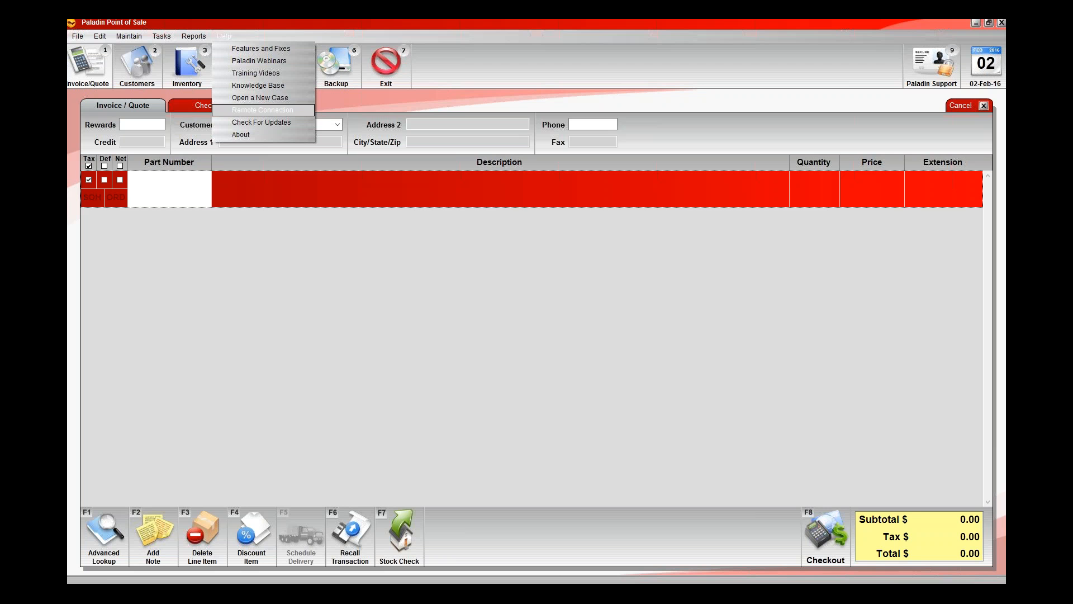
{"action": "left_click", "coordinate": [261, 122]}
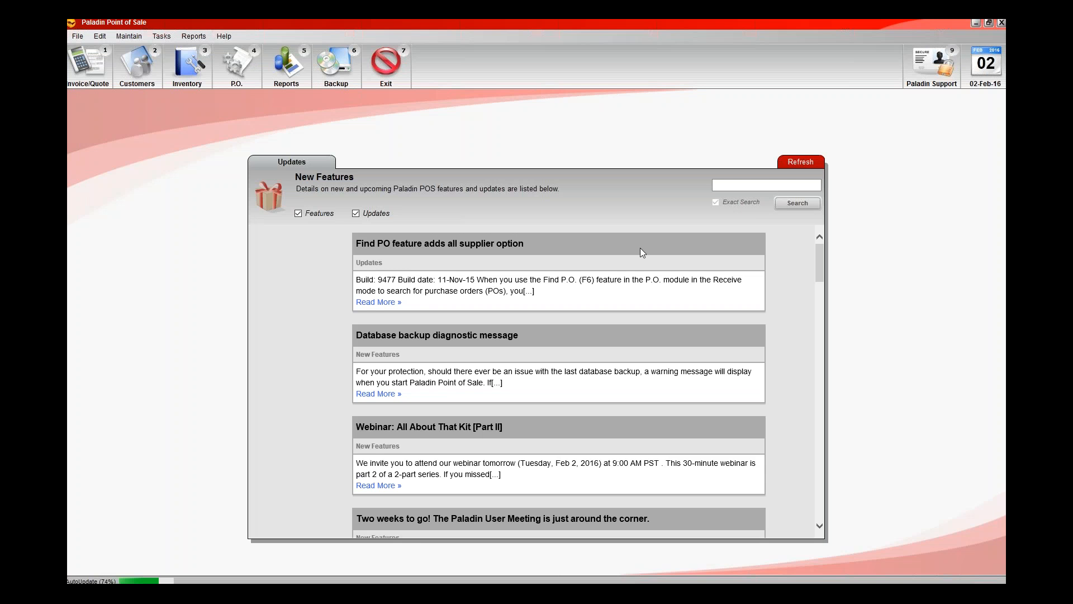
Search the New Features list for UPDATE KITS.
{"action": "left_click", "coordinate": [743, 186]}
{"action": "type", "text": "UPDATE KIT"}
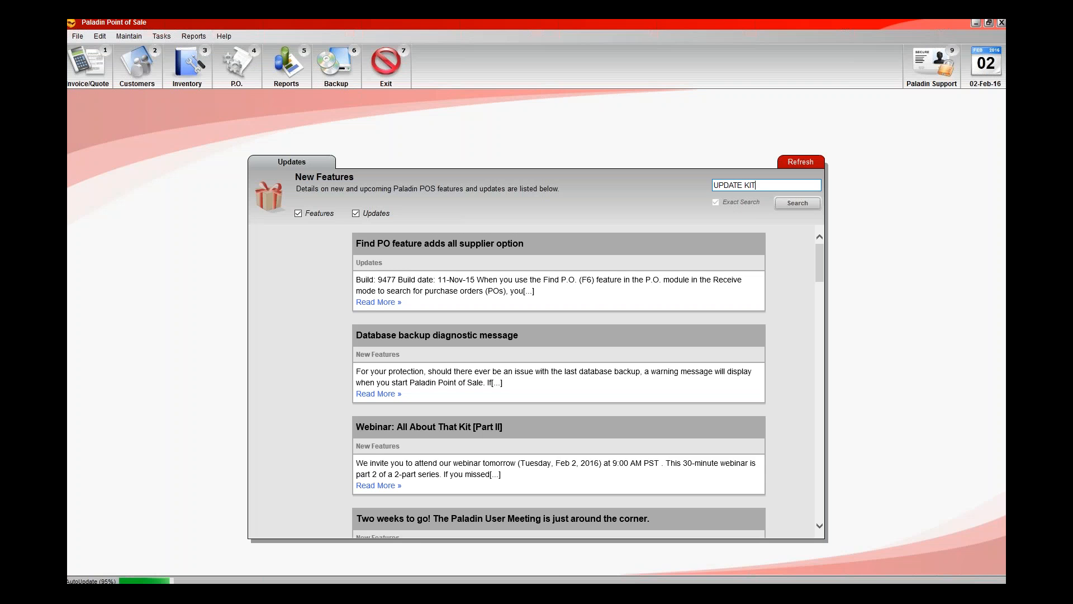
{"action": "type", "text": "S"}
{"action": "key", "text": "Return"}
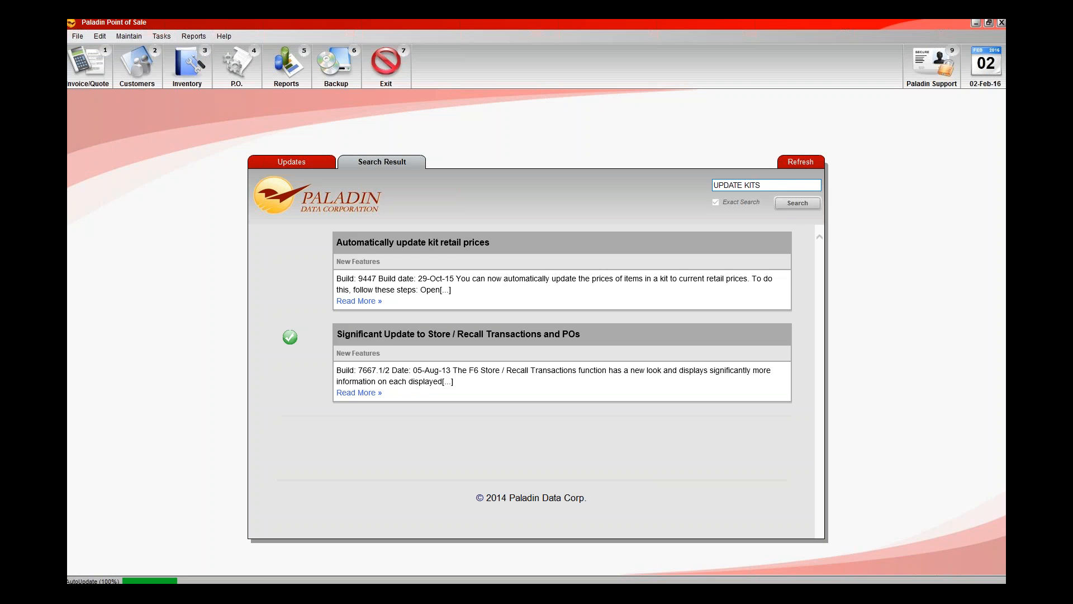
Open the full article on automatically updating kit retail prices and examine its build number and build date.
{"action": "left_click", "coordinate": [359, 301]}
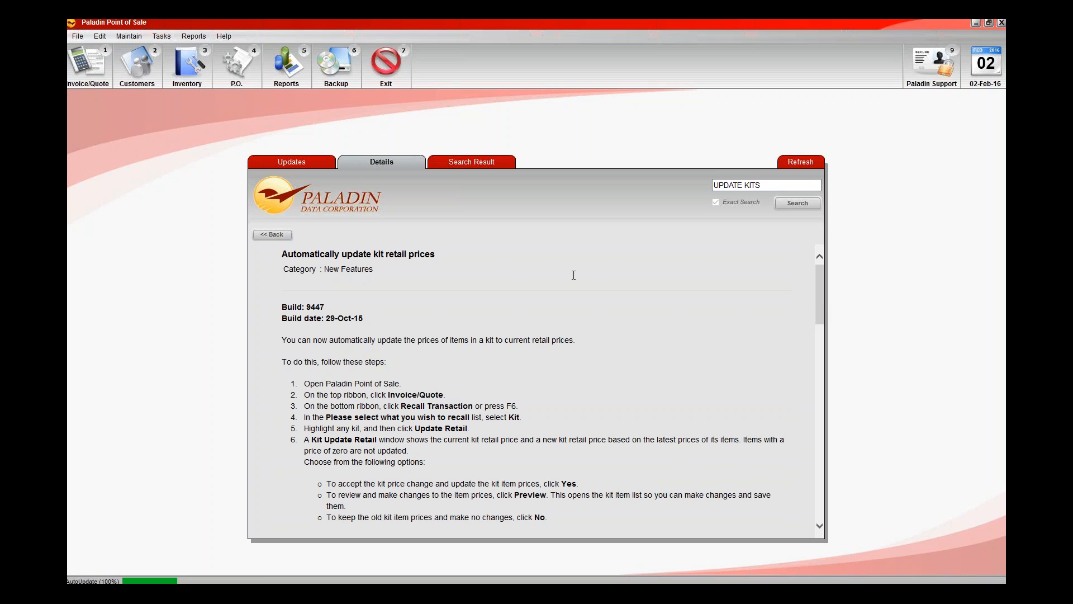
{"action": "triple_click", "coordinate": [332, 307]}
{"action": "left_click", "coordinate": [378, 312]}
Examine the installed version's build number in the About information, and clear that dialog and the File Explorer window out of view.
{"action": "left_click", "coordinate": [239, 141]}
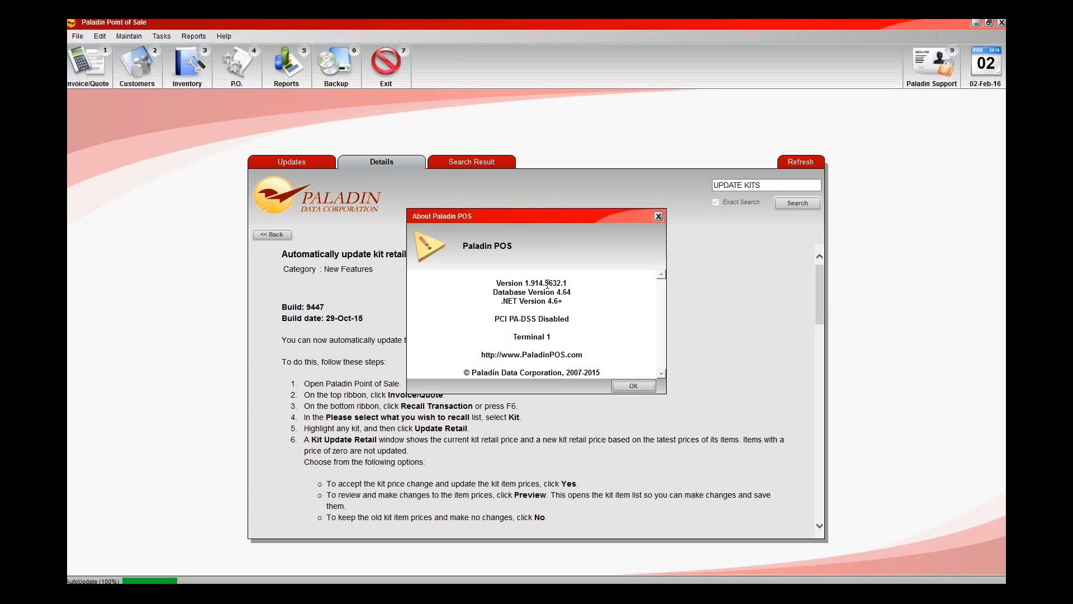
{"action": "left_click_drag", "start_coordinate": [547, 283], "coordinate": [565, 282]}
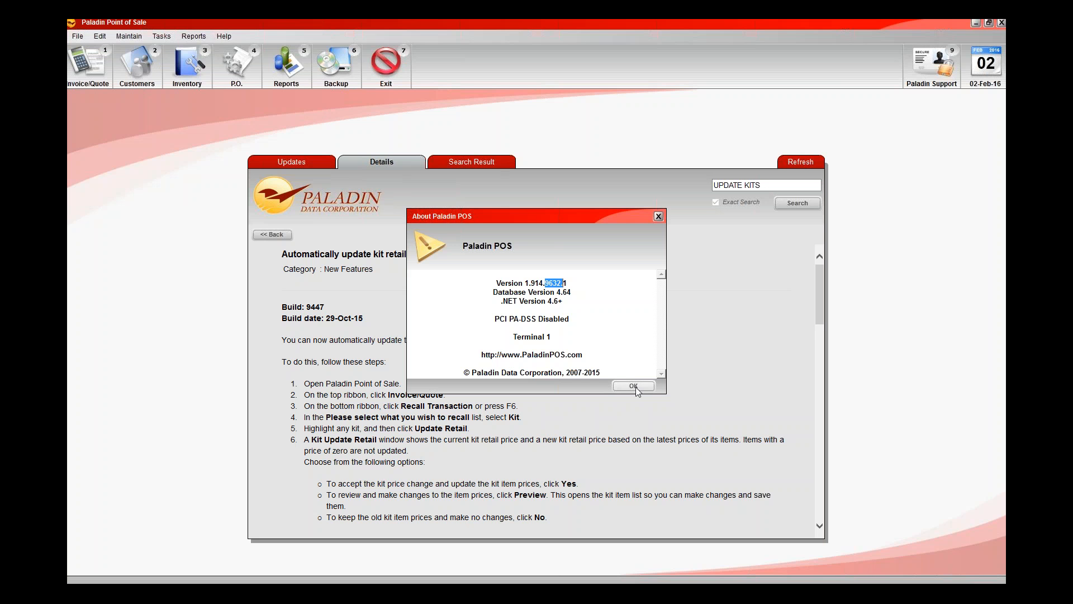
{"action": "left_click", "coordinate": [634, 386]}
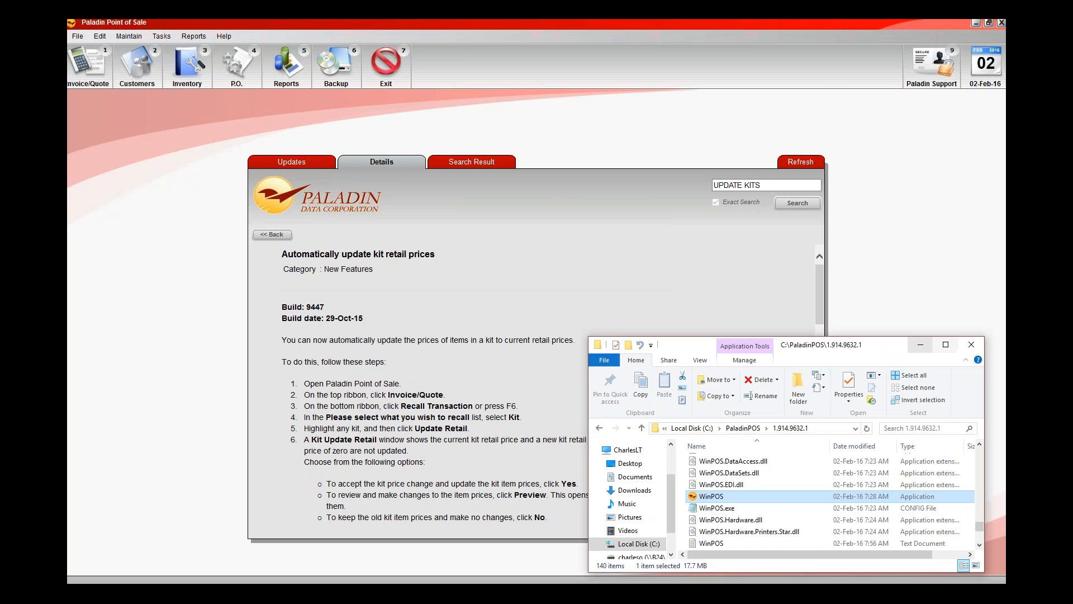
{"action": "left_click", "coordinate": [921, 345]}
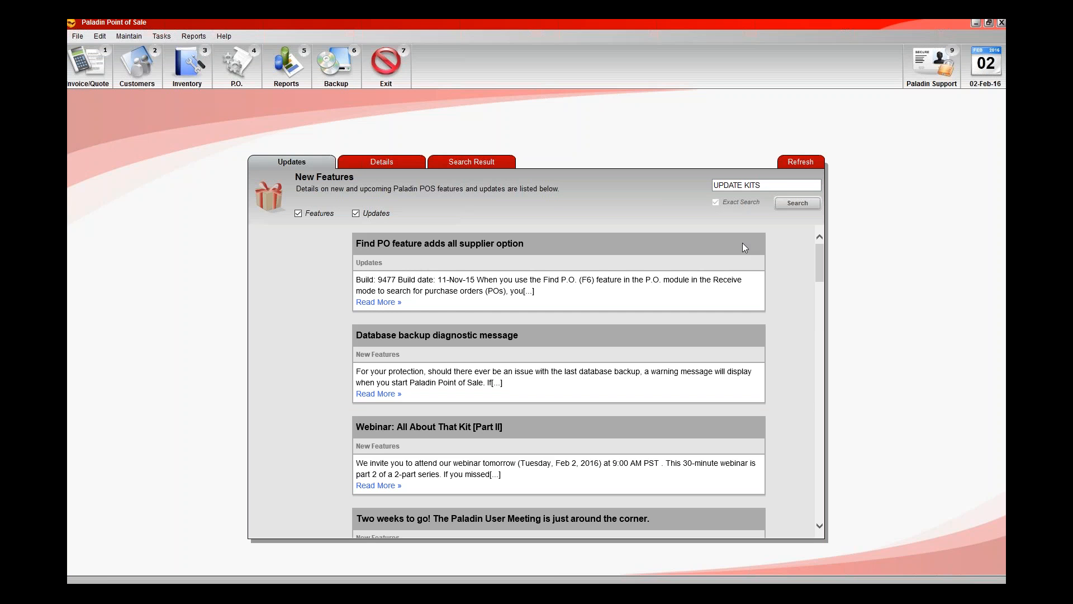
{"action": "left_click", "coordinate": [223, 37]}
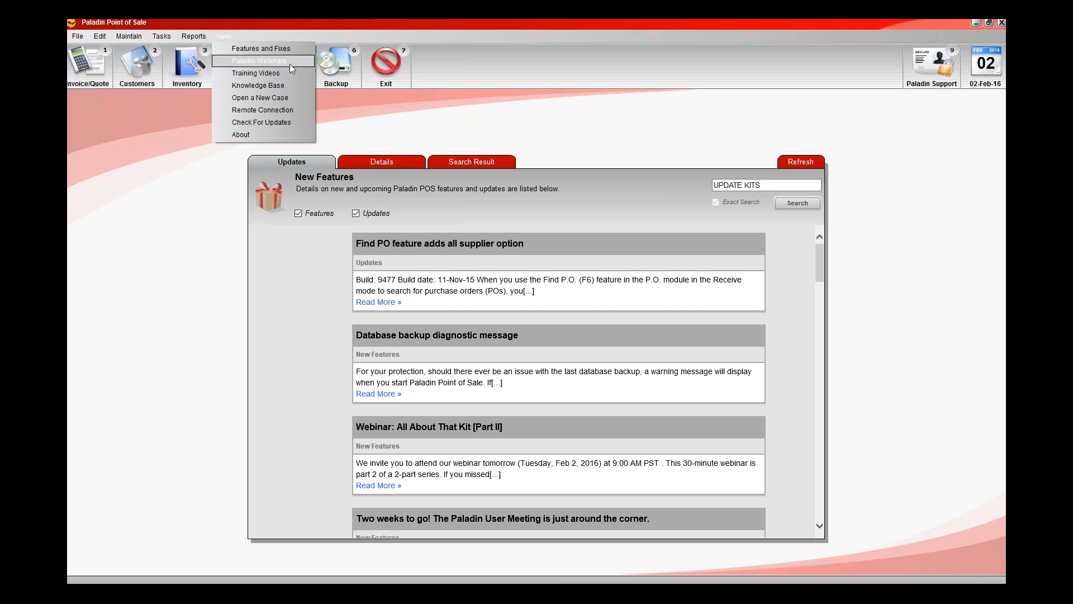
{"action": "left_click", "coordinate": [163, 200]}
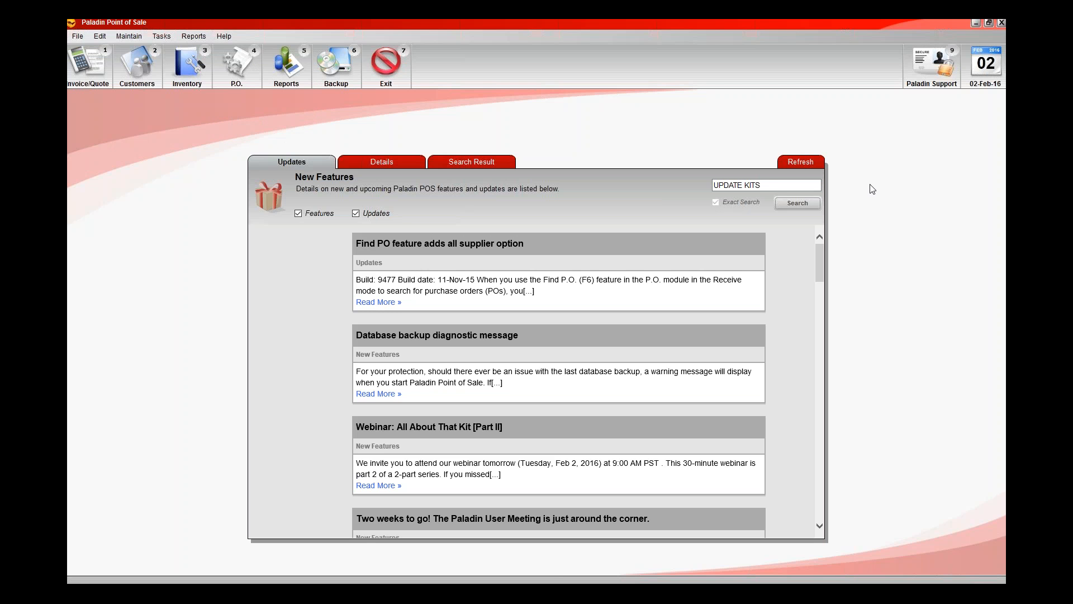